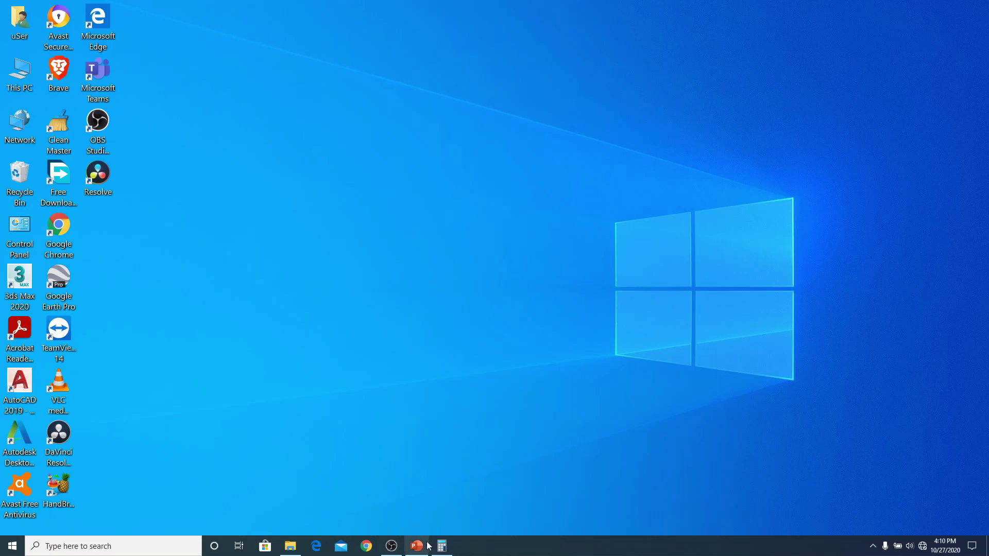
# Restore the blank Presentation2 window and show the Insert tab's options
pyautogui.moveTo(416, 546)
pyautogui.click(423, 516)
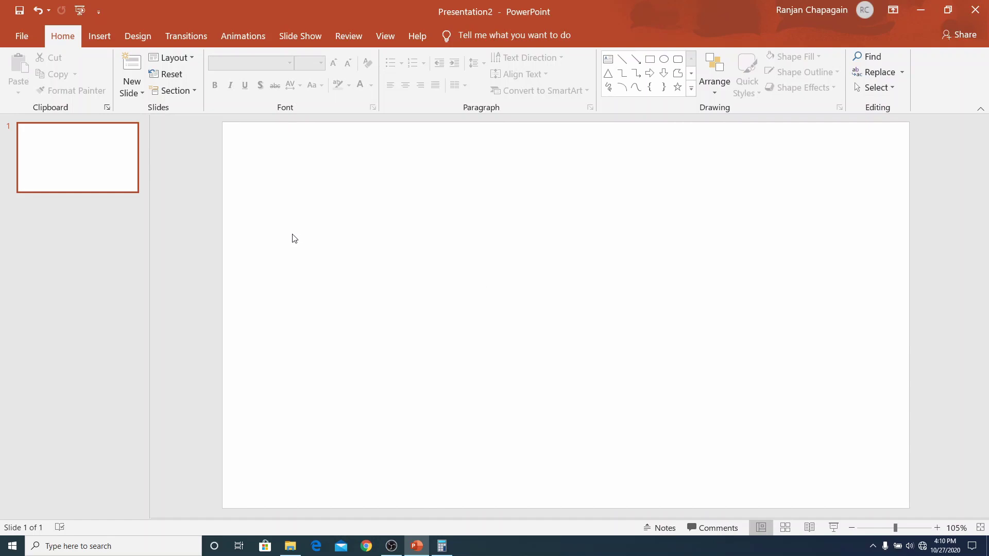
pyautogui.click(93, 42)
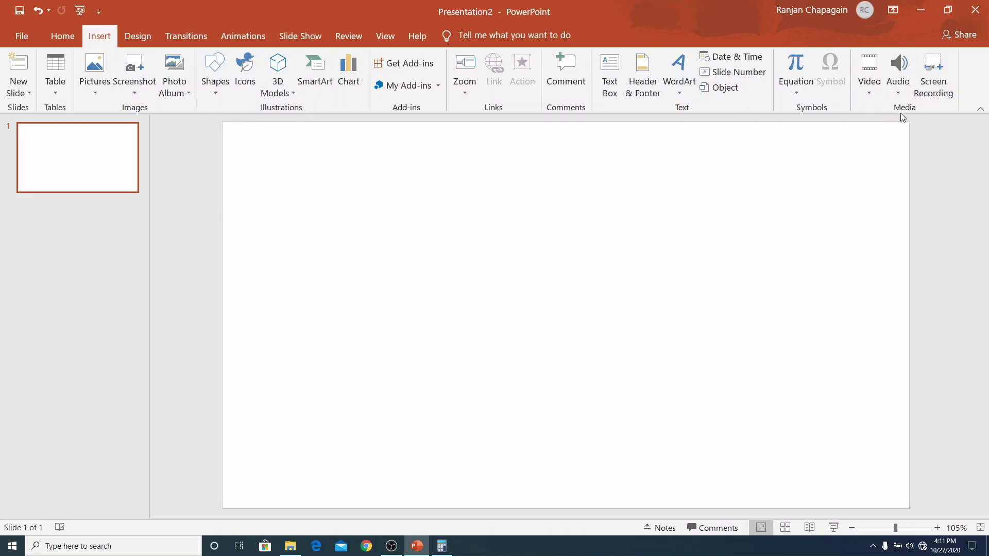
# Set up a screen recording with the whole screen selected as the recording area
pyautogui.click(930, 84)
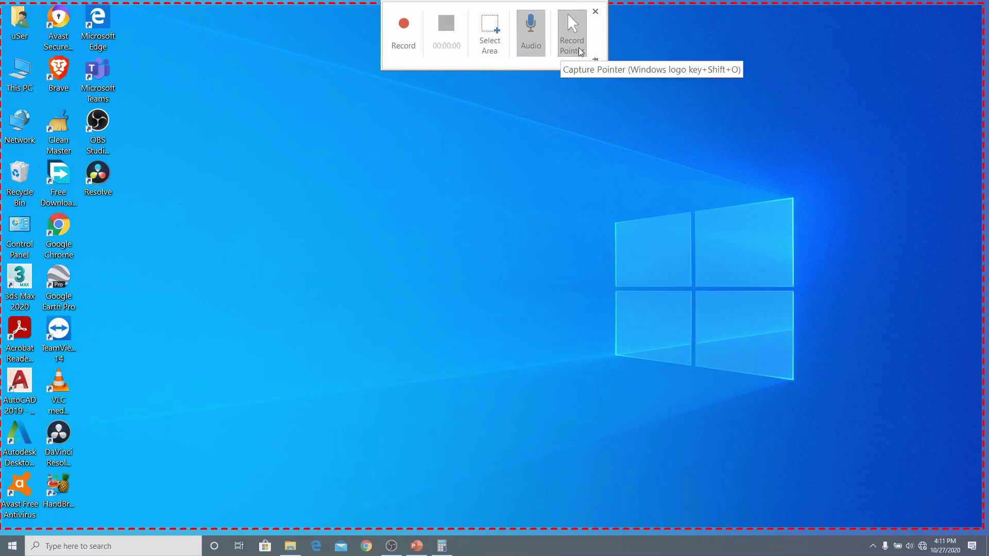
pyautogui.moveTo(572, 35)
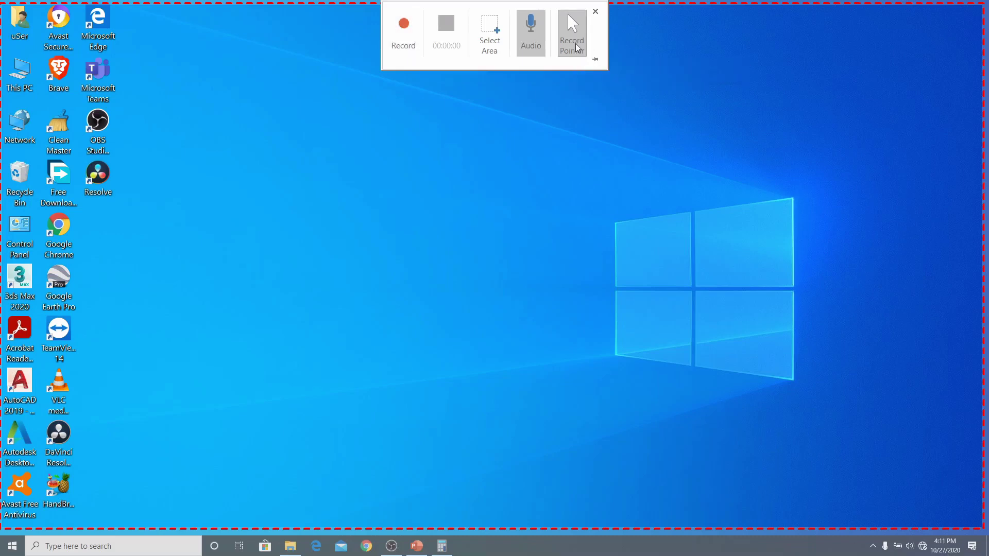
pyautogui.click(493, 35)
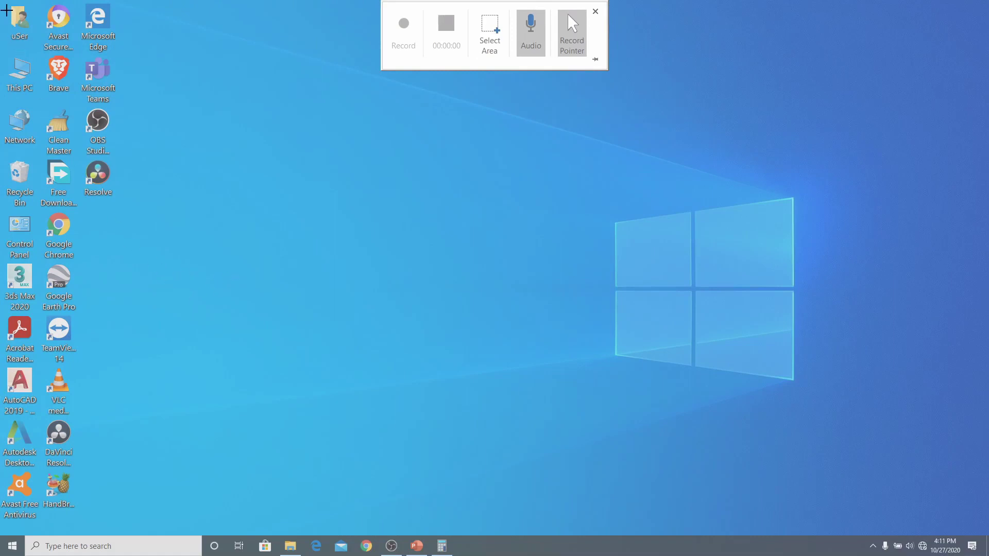
pyautogui.moveTo(2, 1)
pyautogui.mouseDown()
pyautogui.moveTo(470, 269)
pyautogui.moveTo(718, 391)
pyautogui.moveTo(755, 388)
pyautogui.moveTo(983, 527)
pyautogui.mouseUp()
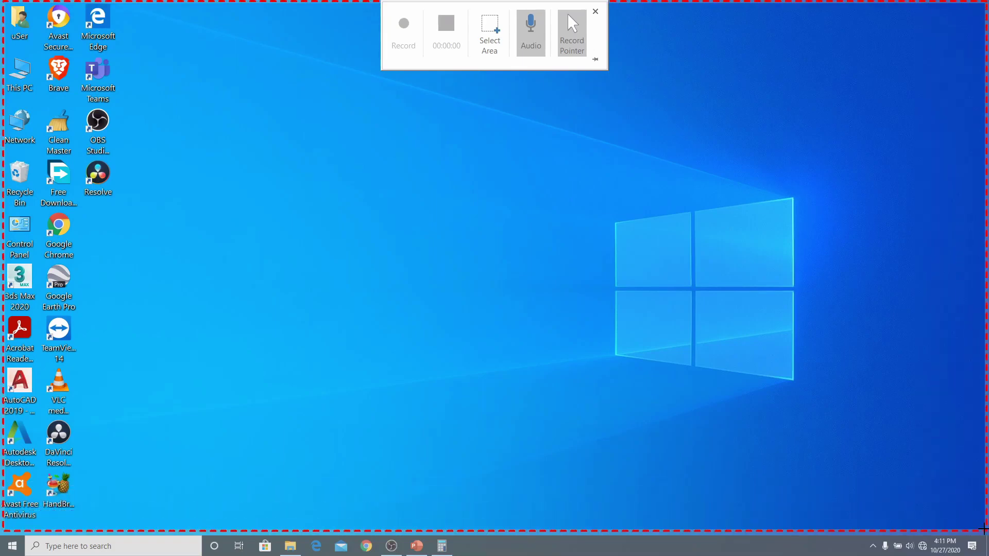
pyautogui.moveTo(983, 528); pyautogui.dragTo(984, 531)
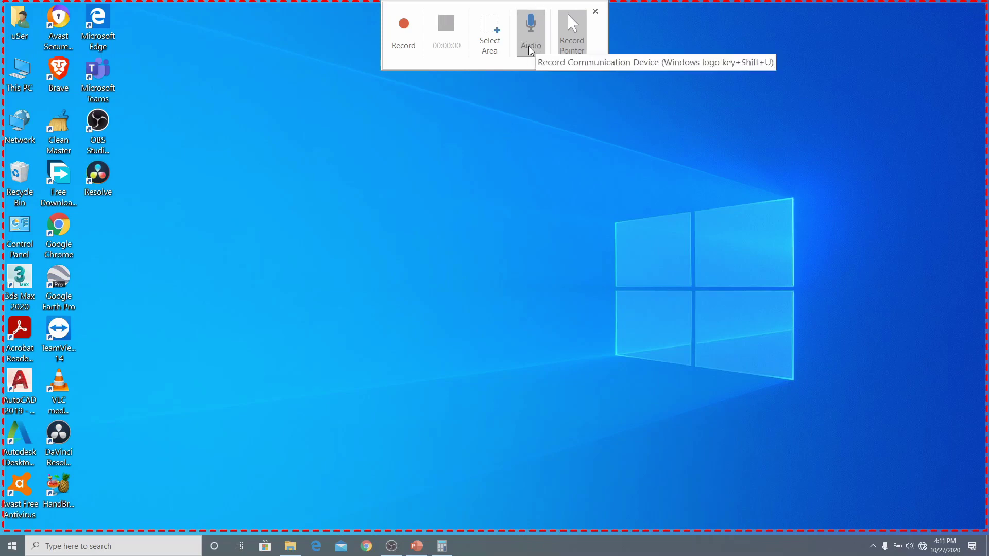
# Keep Audio and Record Pointer on after toggling each off and back on, then start recording
pyautogui.click(530, 41)
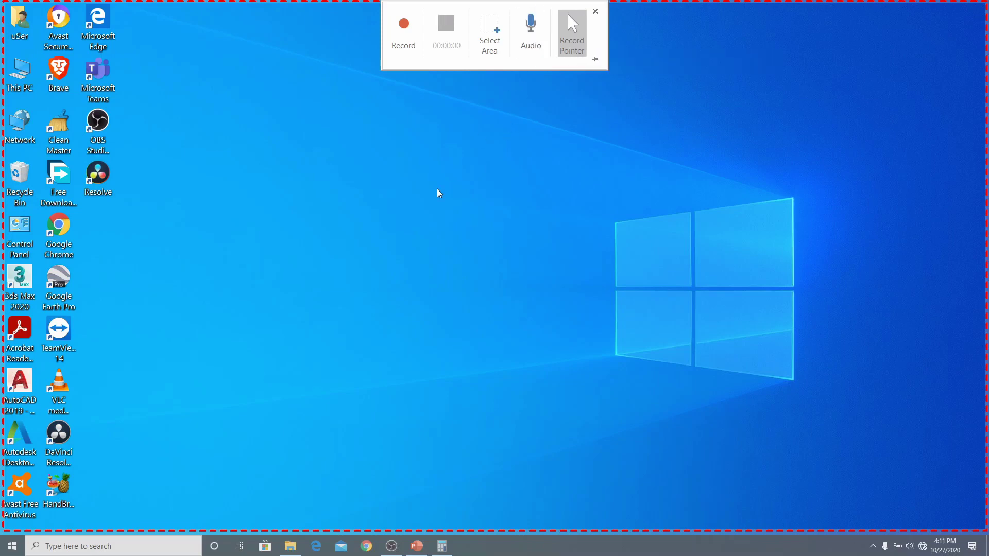
pyautogui.click(525, 36)
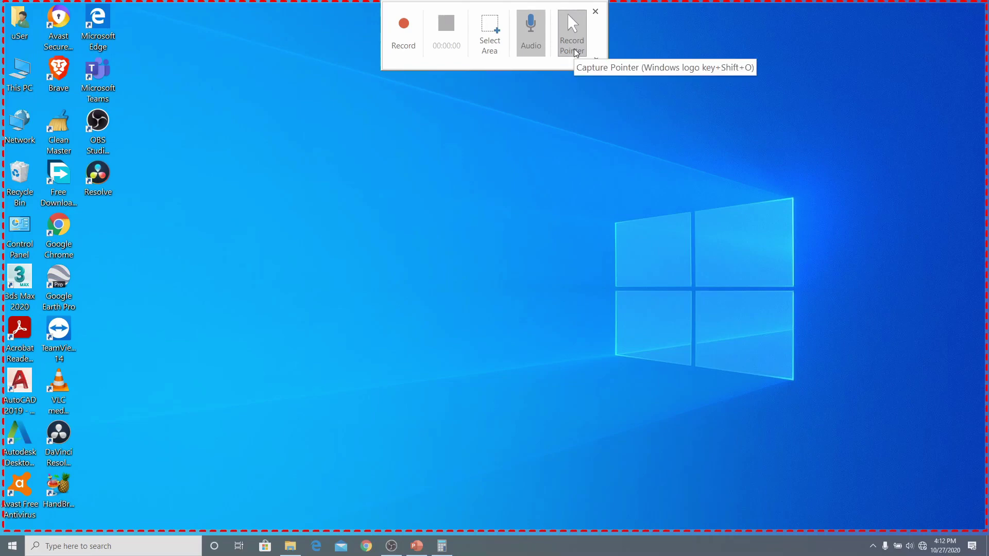
pyautogui.click(576, 52)
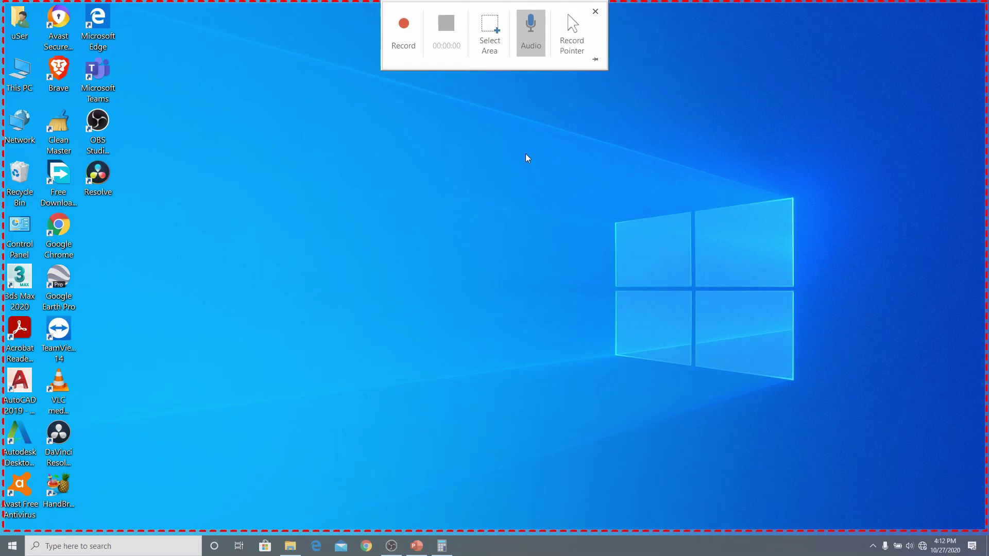
pyautogui.click(567, 51)
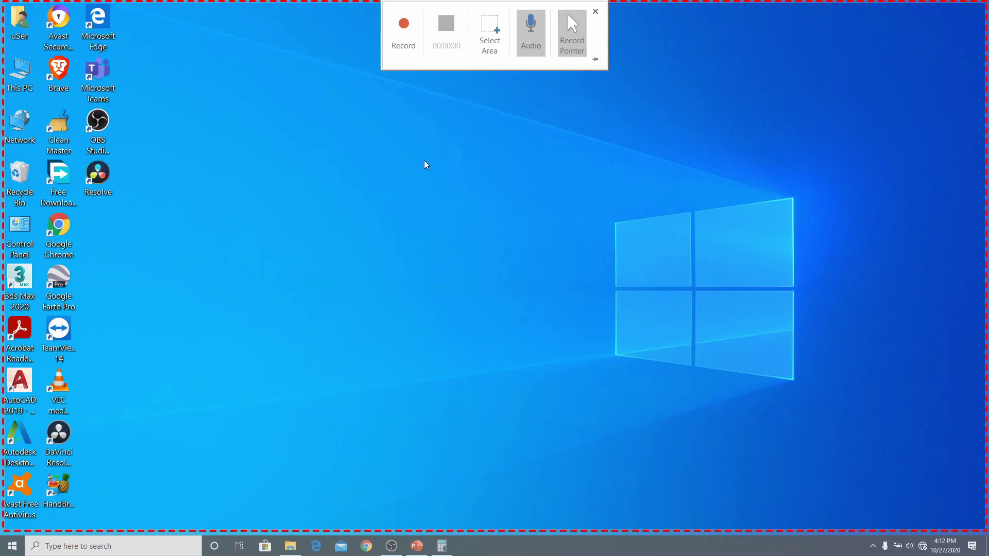
pyautogui.click(411, 46)
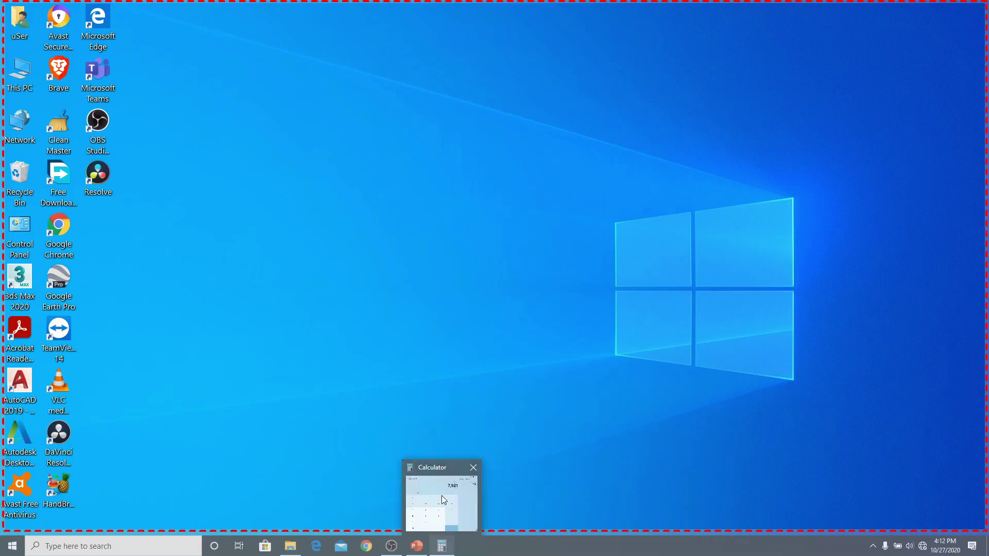
# Restore Calculator and compute 89 × 89 = 7,921
pyautogui.moveTo(442, 546)
pyautogui.click(441, 496)
pyautogui.click(195, 313)
pyautogui.click(307, 313)
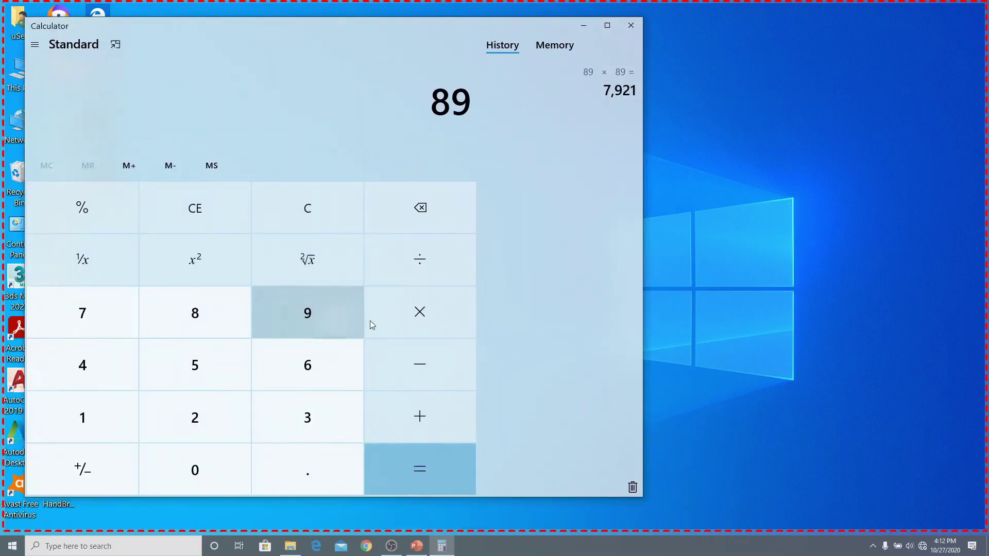
pyautogui.click(469, 310)
pyautogui.click(213, 307)
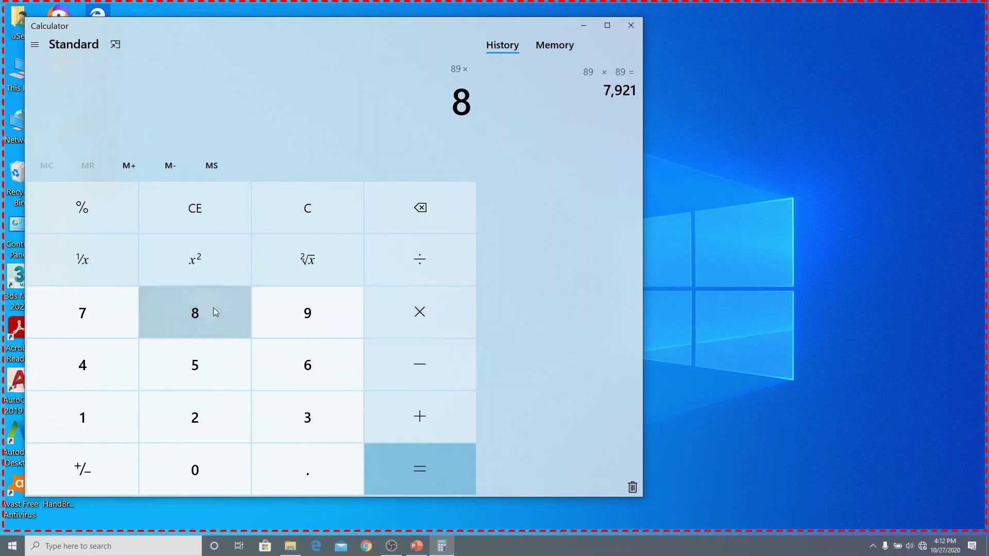
pyautogui.click(324, 325)
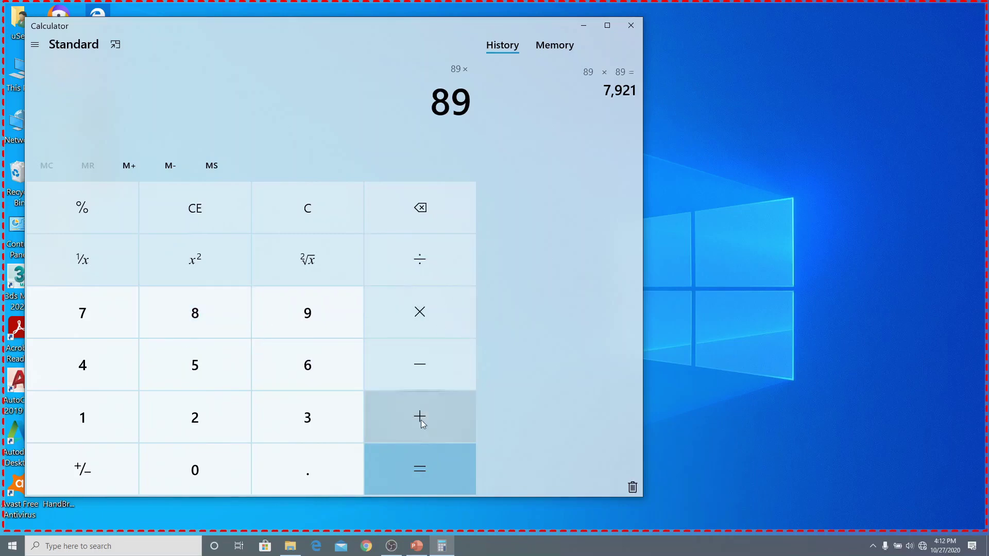
pyautogui.click(430, 485)
# Compute 89 × 56 = 4,984, close Calculator, then launch it again
pyautogui.click(208, 320)
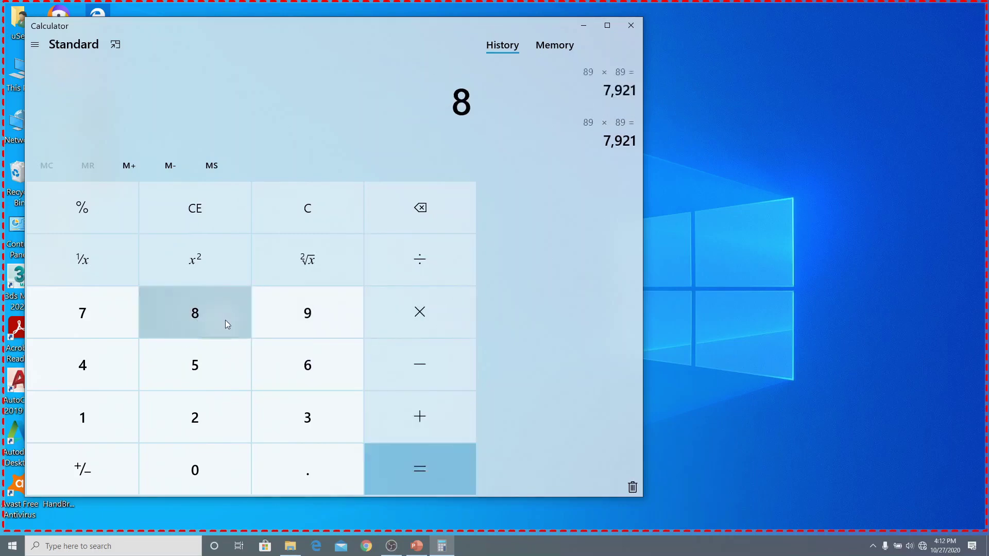
pyautogui.click(302, 329)
pyautogui.click(448, 299)
pyautogui.click(213, 345)
pyautogui.click(268, 364)
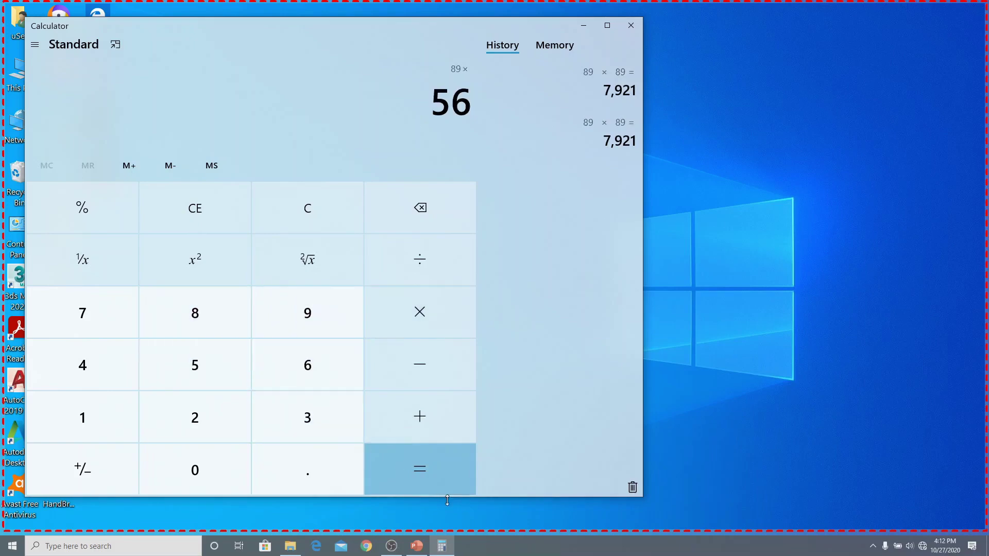
pyautogui.click(438, 470)
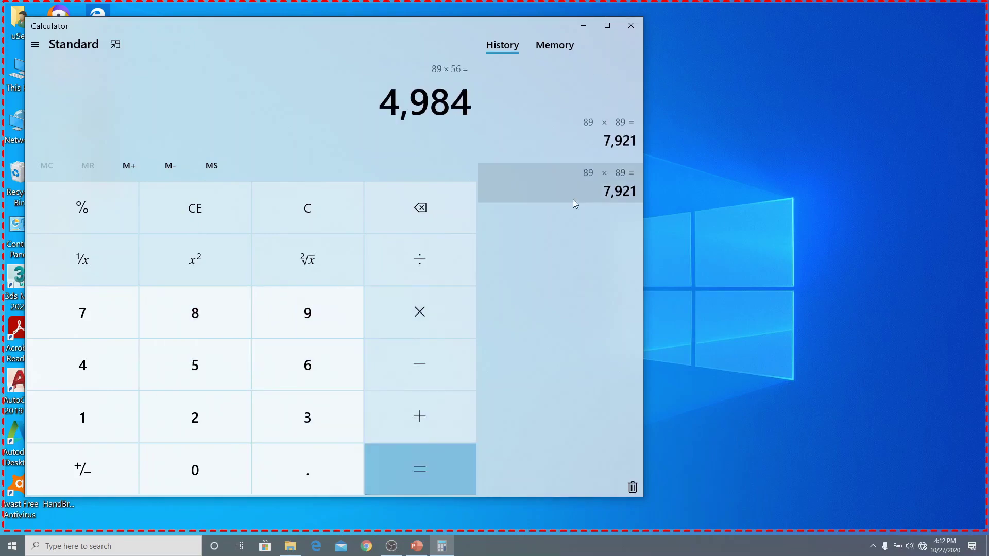
pyautogui.click(635, 24)
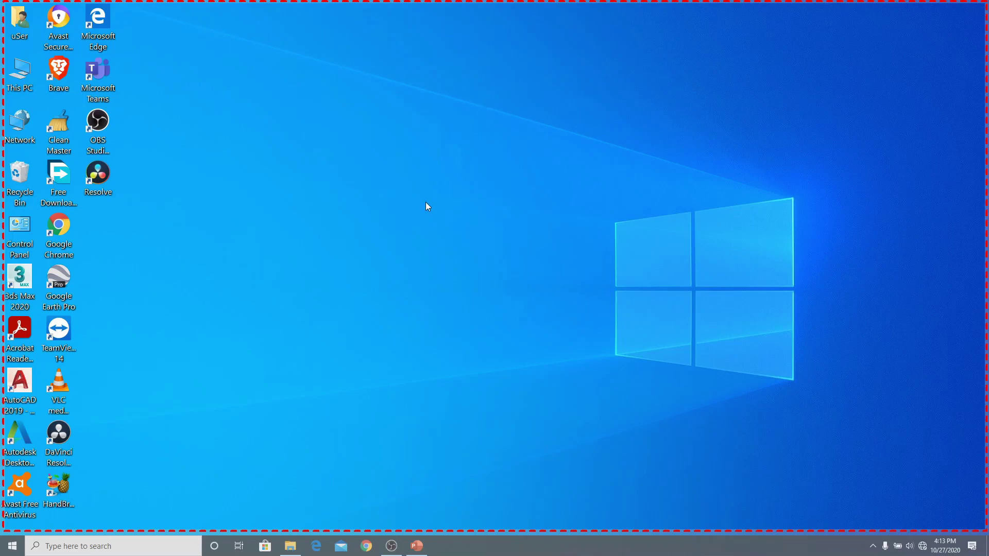
pyautogui.press('XF86Calculator')
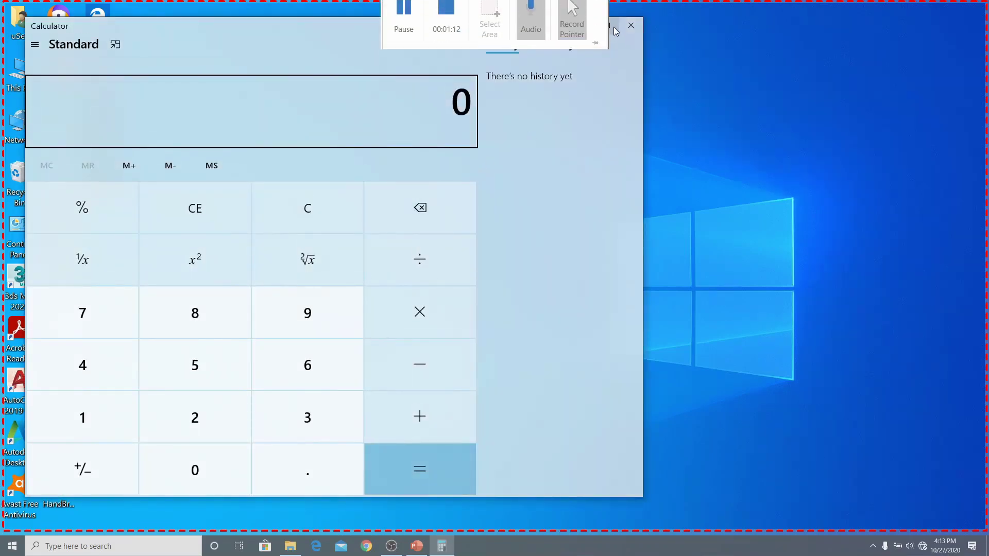
pyautogui.click(607, 25)
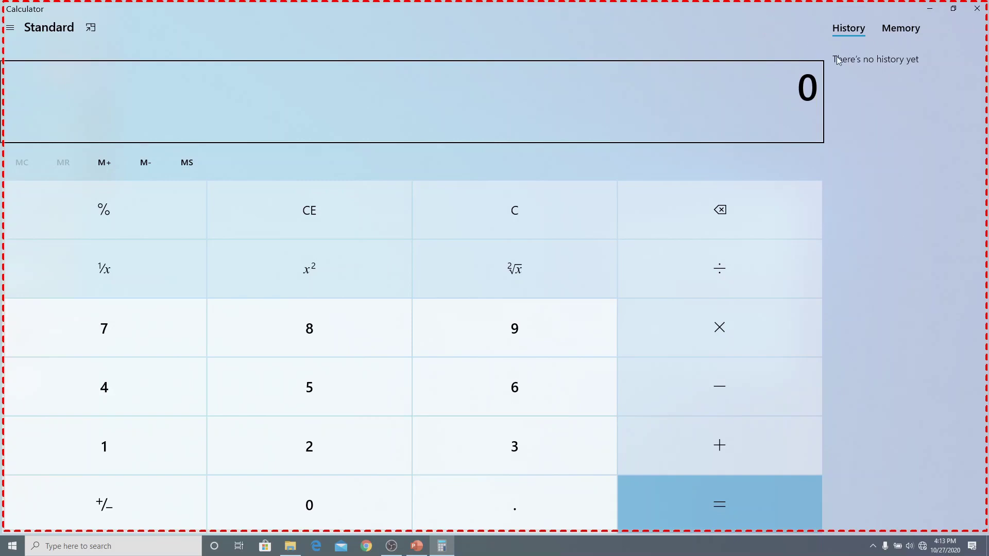
pyautogui.click(972, 17)
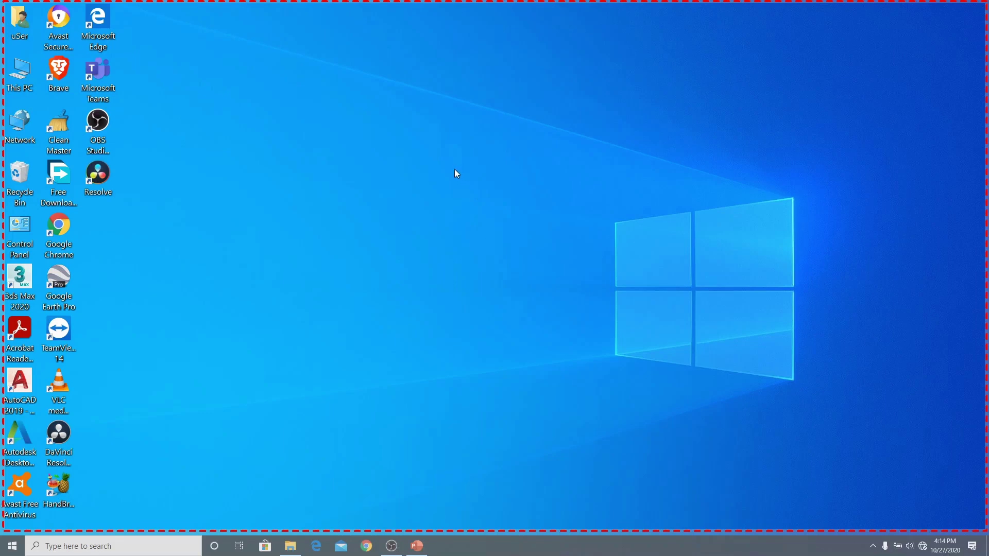
pyautogui.moveTo(494, 35)
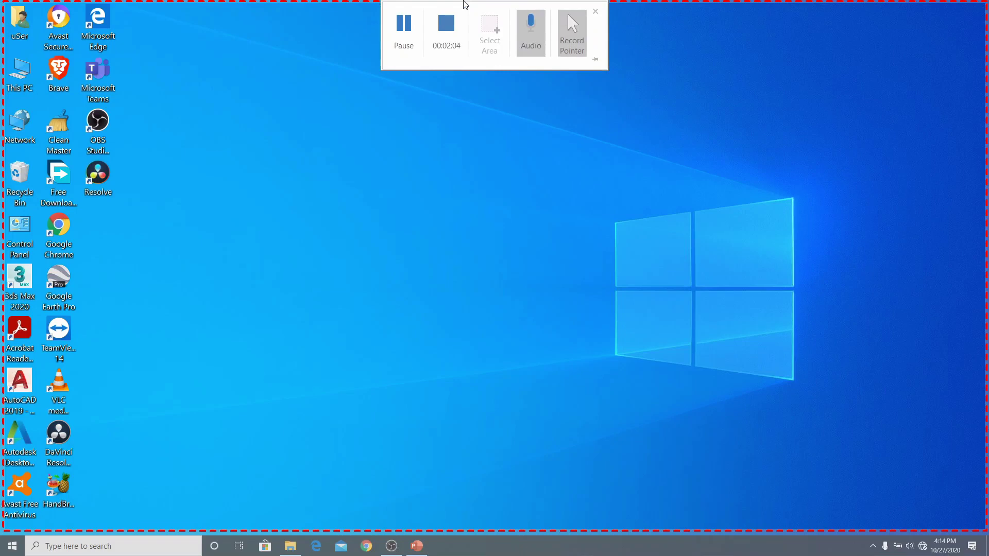
# Stop recording, play the inserted video, skip ahead to about 1:43, then pause it
pyautogui.click(450, 24)
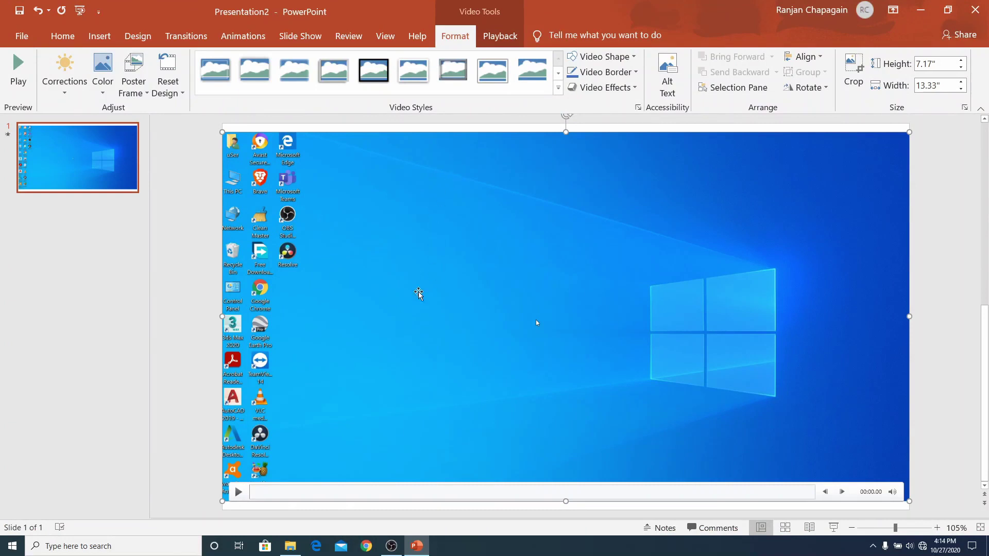
pyautogui.click(239, 493)
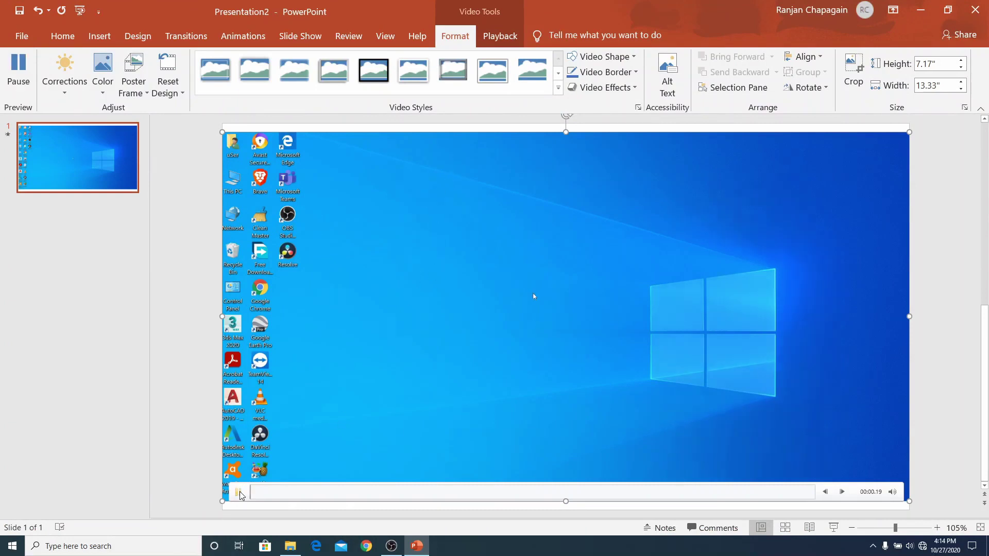
pyautogui.click(329, 492)
pyautogui.click(418, 493)
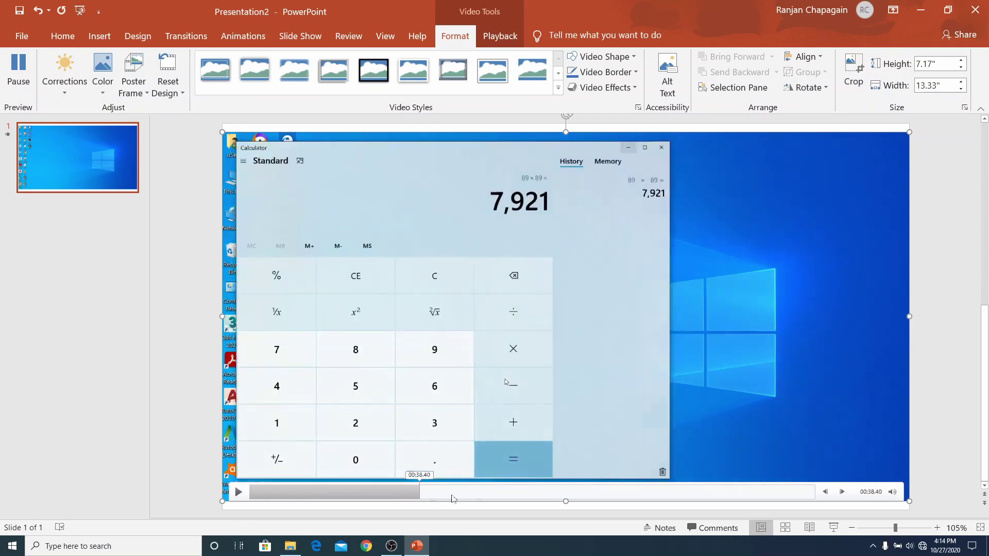
pyautogui.click(498, 494)
pyautogui.click(575, 493)
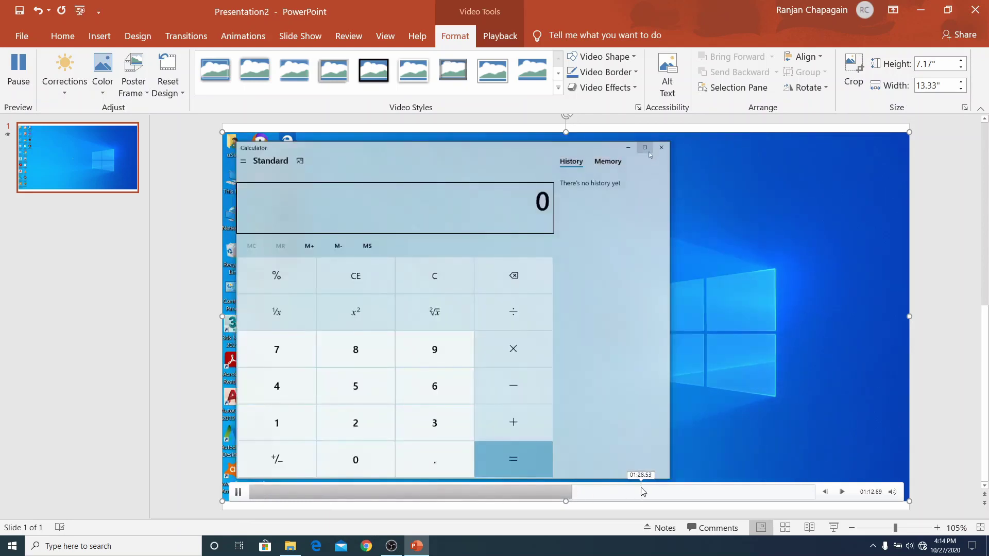
pyautogui.click(644, 493)
pyautogui.click(706, 493)
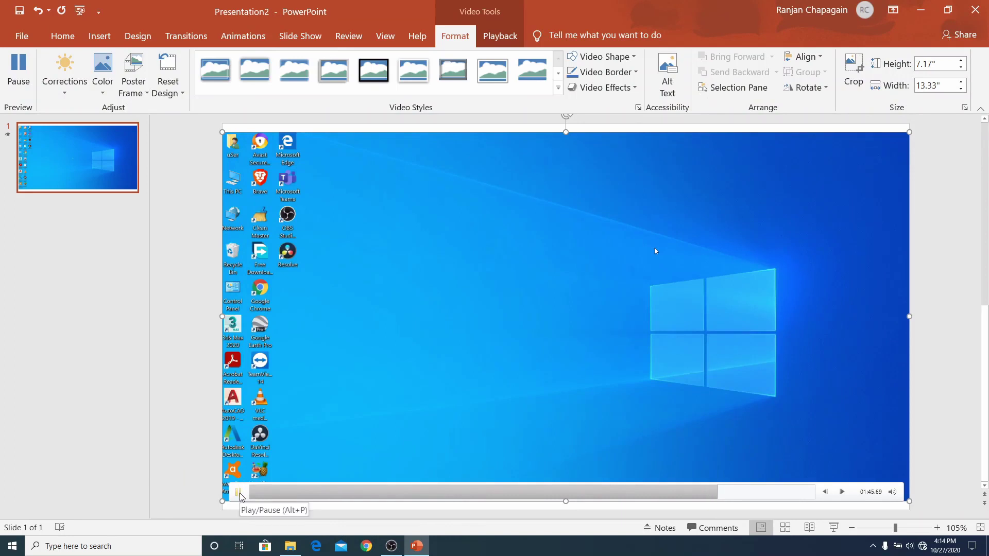
pyautogui.click(239, 493)
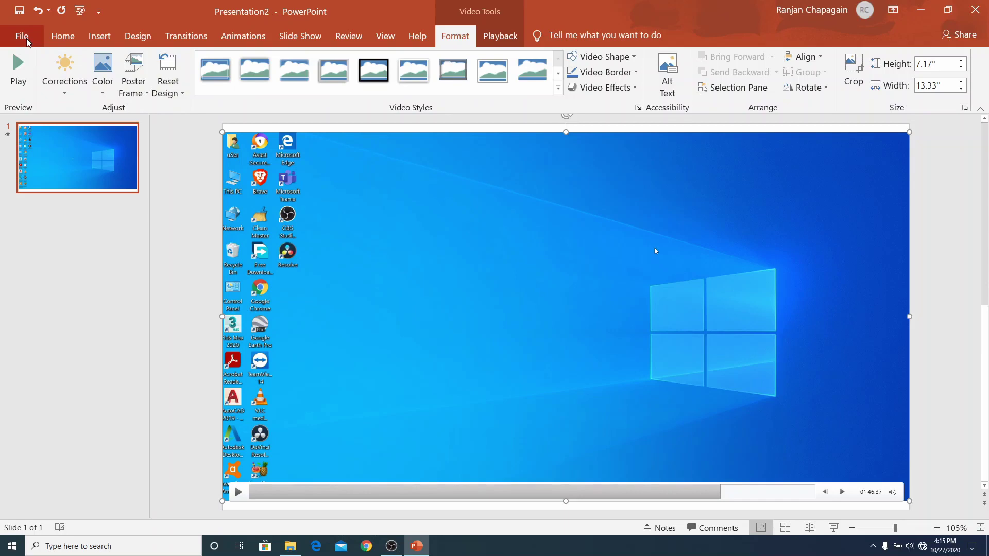
# Choose File > Export > Create a Video at Standard (480p) quality and start creating it
pyautogui.click(26, 39)
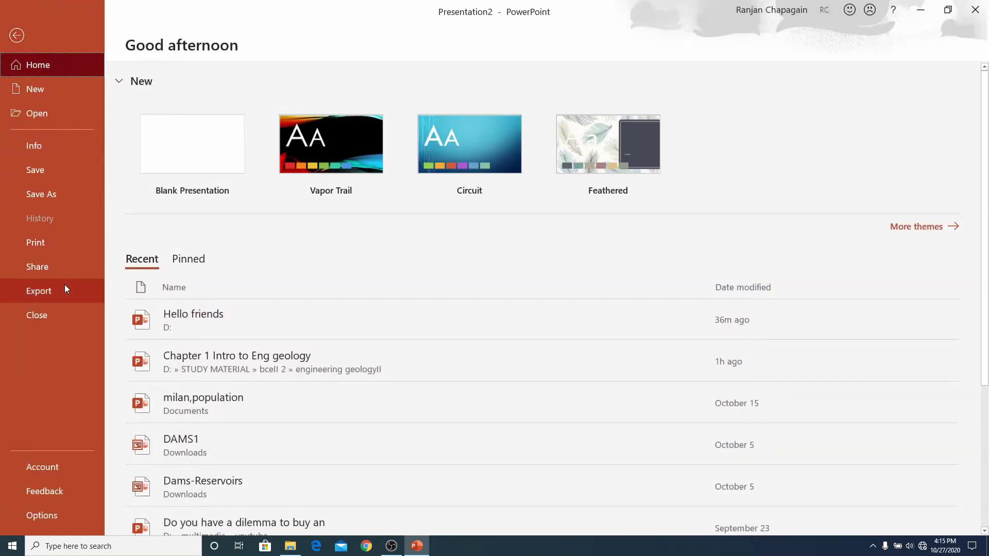
pyautogui.click(64, 290)
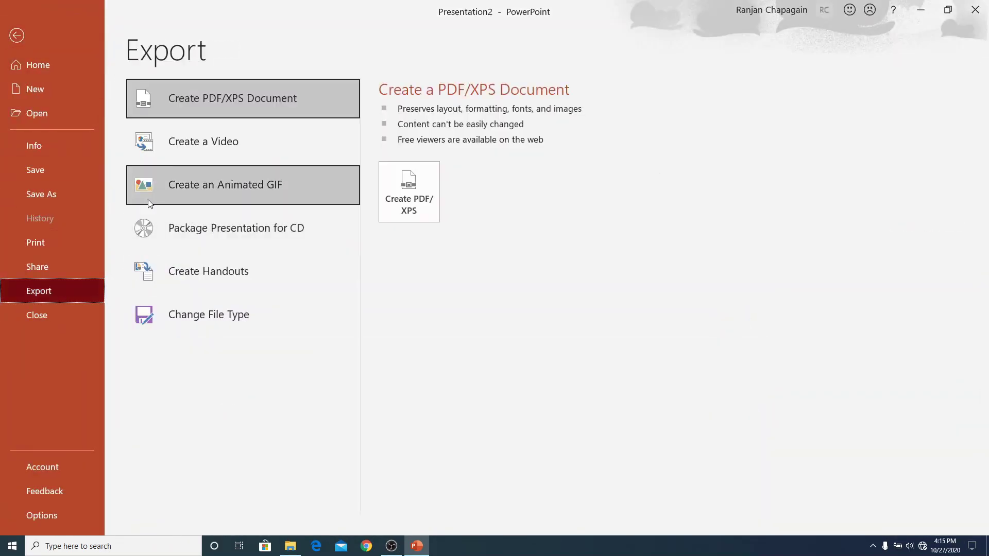
pyautogui.click(178, 149)
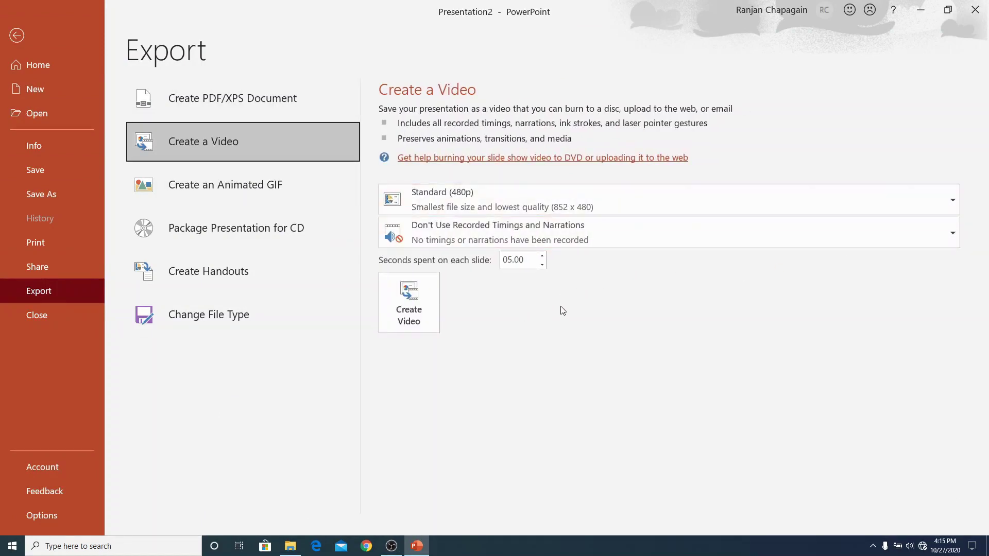
pyautogui.click(952, 200)
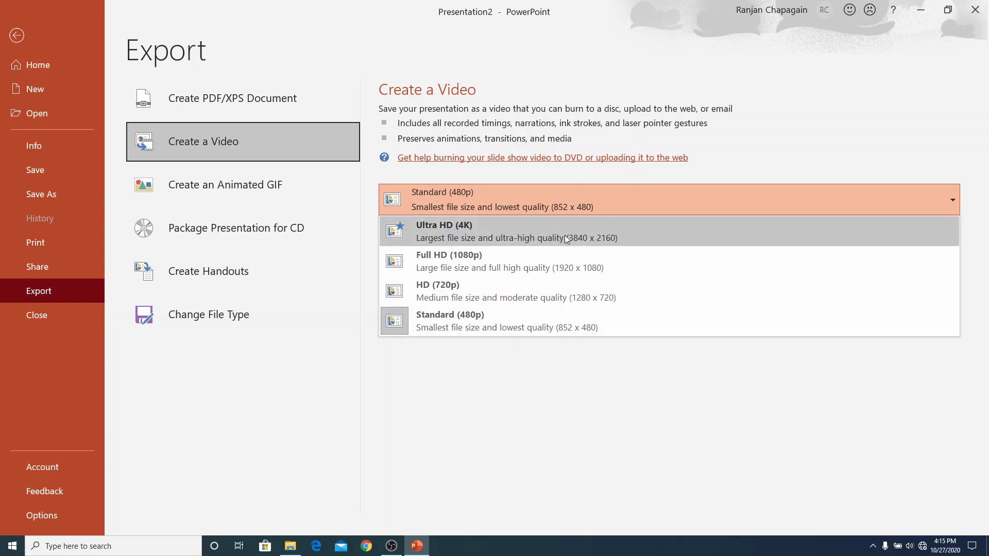
pyautogui.click(564, 321)
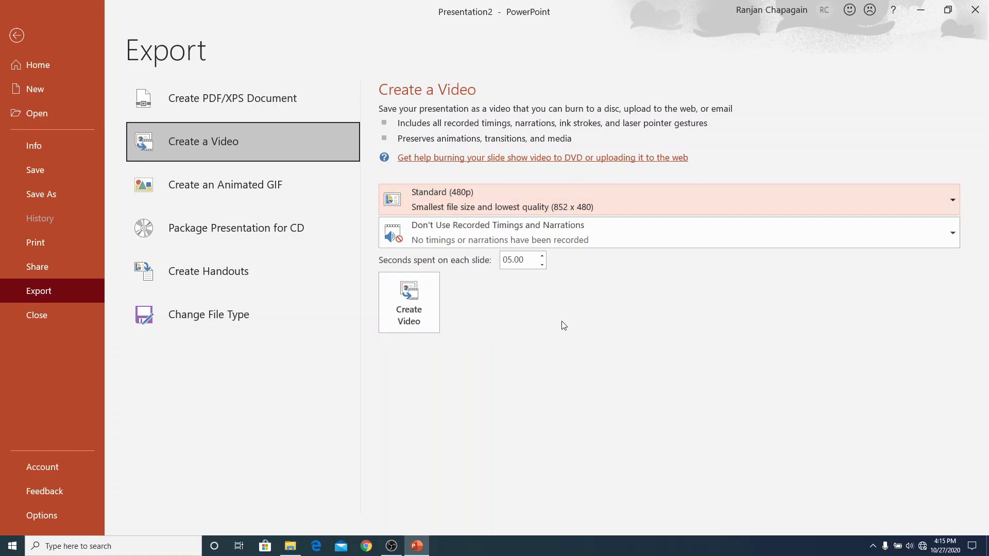
pyautogui.click(407, 316)
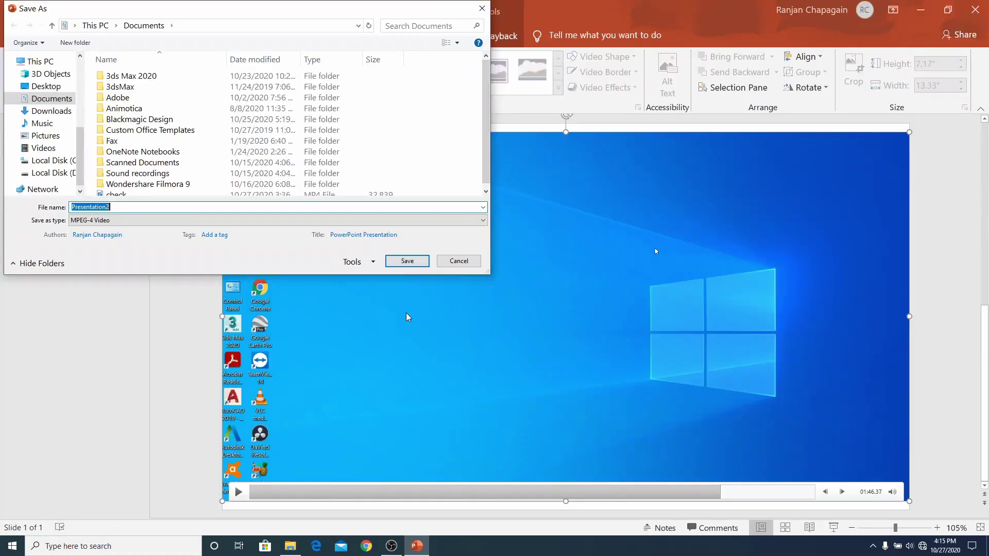
# Save the video as Presentation2.mp4 in the Desktop folder to begin the export
pyautogui.scroll(1, 40, 69)
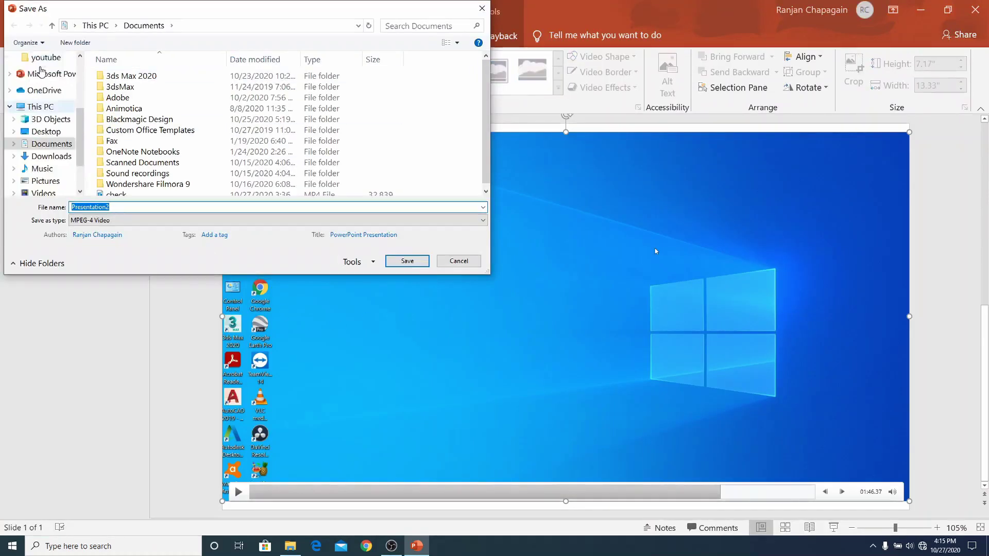
pyautogui.scroll(1, 41, 72)
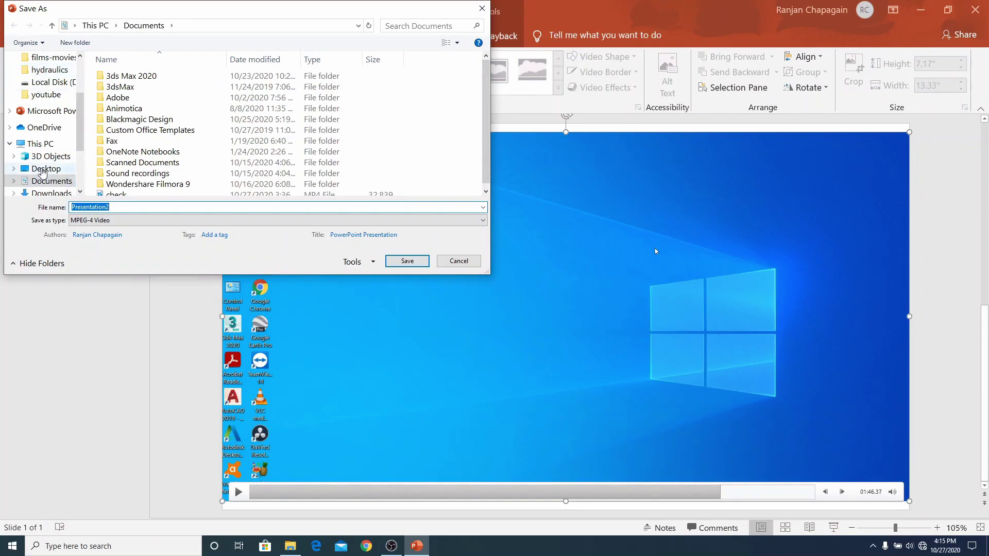
pyautogui.click(43, 170)
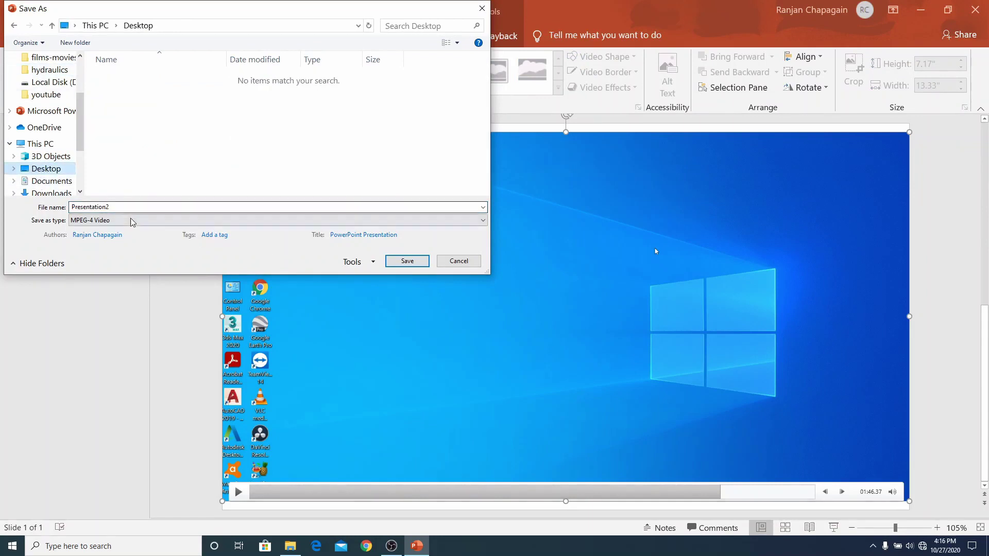
pyautogui.click(397, 263)
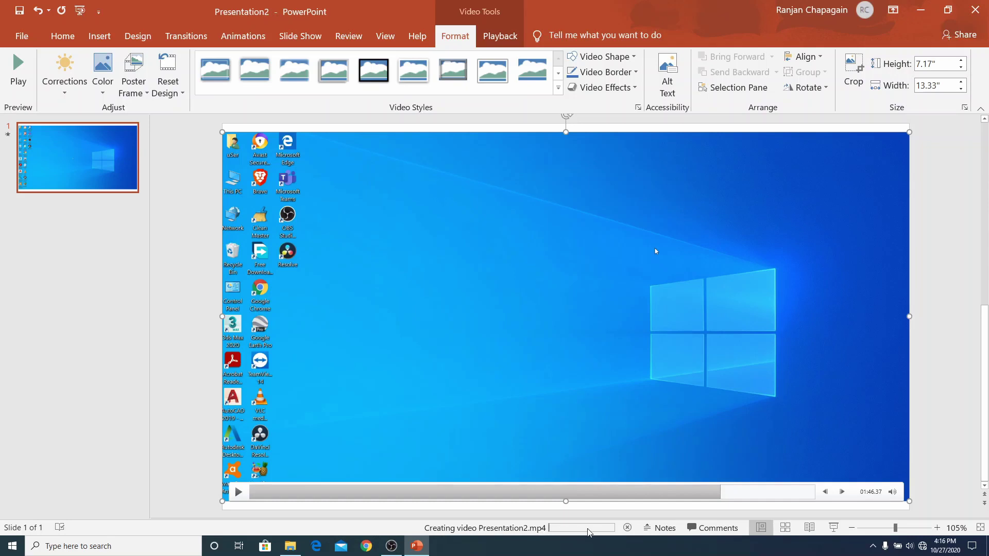
# After checking on the export, minimize PowerPoint and open Presentation2.mp4 from the desktop
pyautogui.click(922, 17)
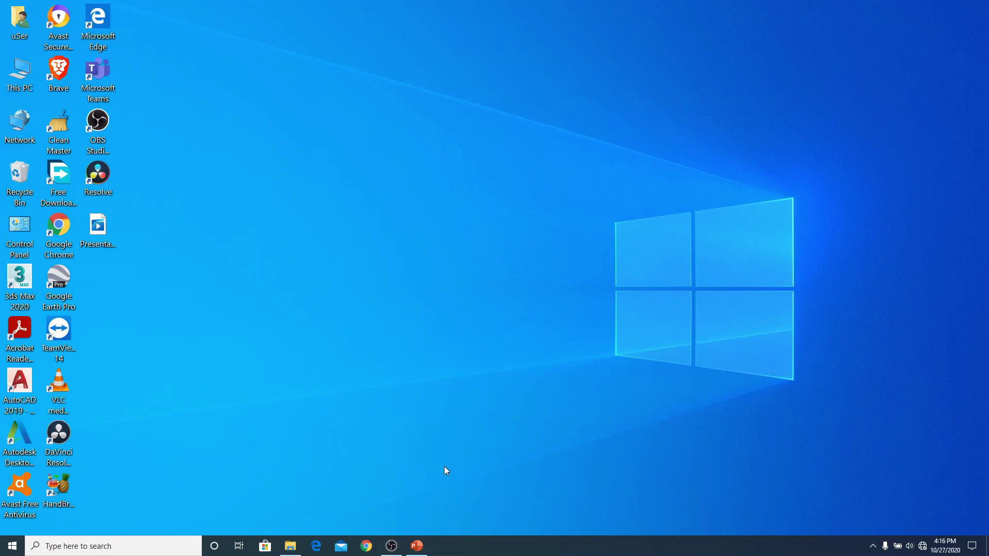
pyautogui.click(416, 547)
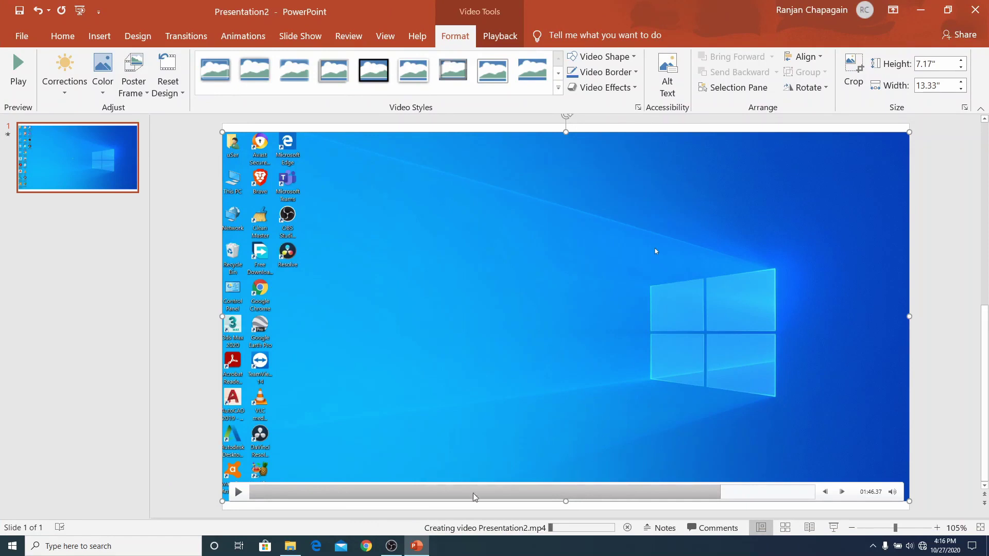
pyautogui.click(412, 495)
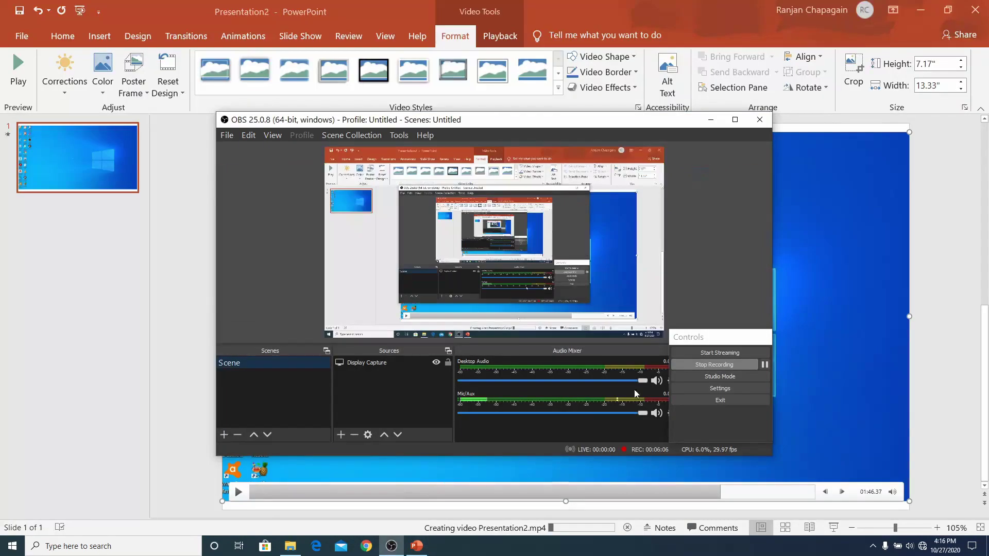
pyautogui.click(764, 364)
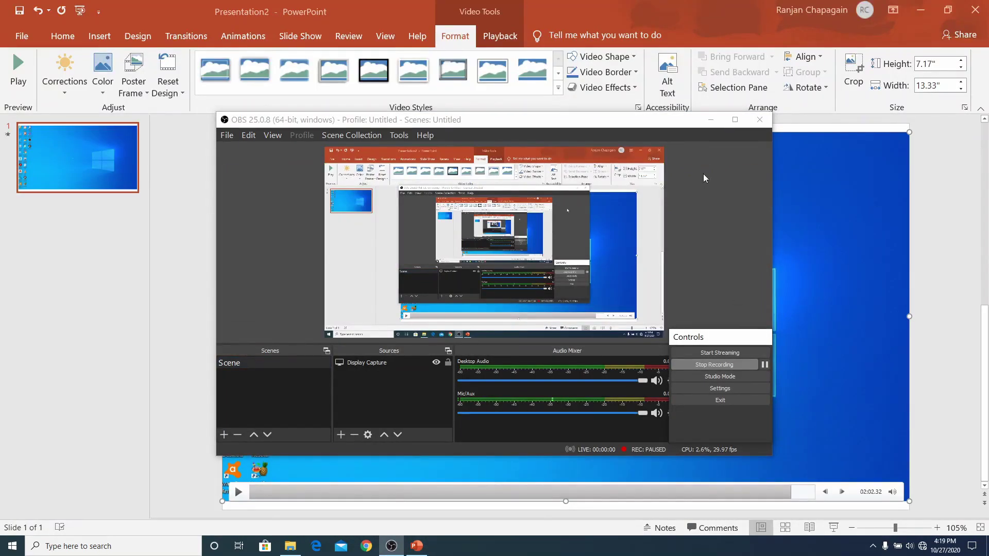
pyautogui.click(711, 122)
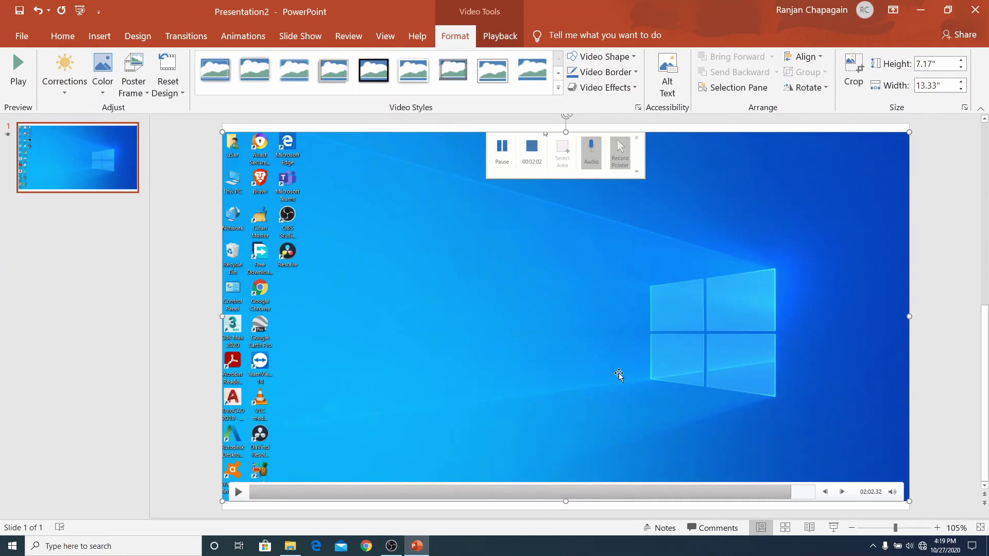
pyautogui.click(915, 12)
pyautogui.doubleClick(97, 236)
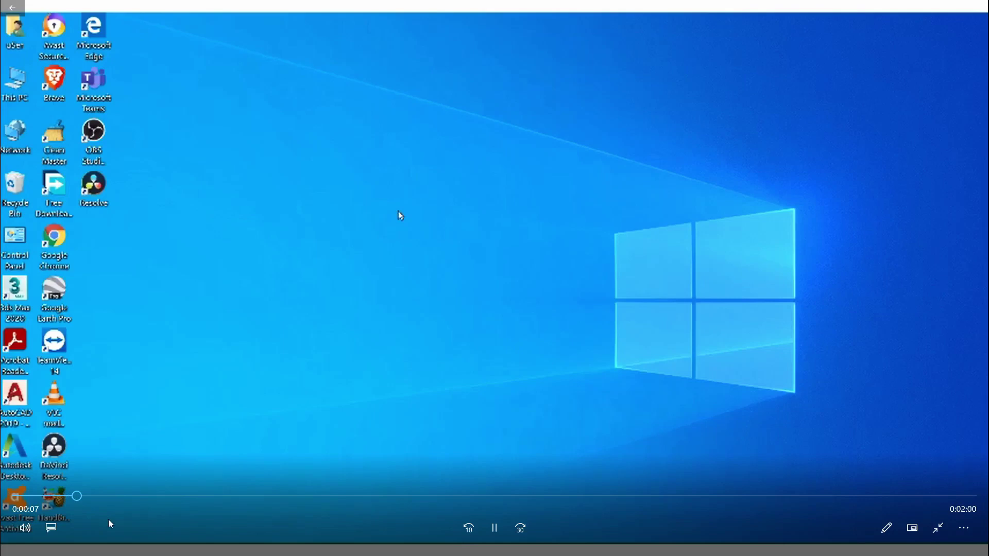
# Mute the video, then unmute it and set the volume to 96
pyautogui.click(25, 528)
pyautogui.click(19, 494)
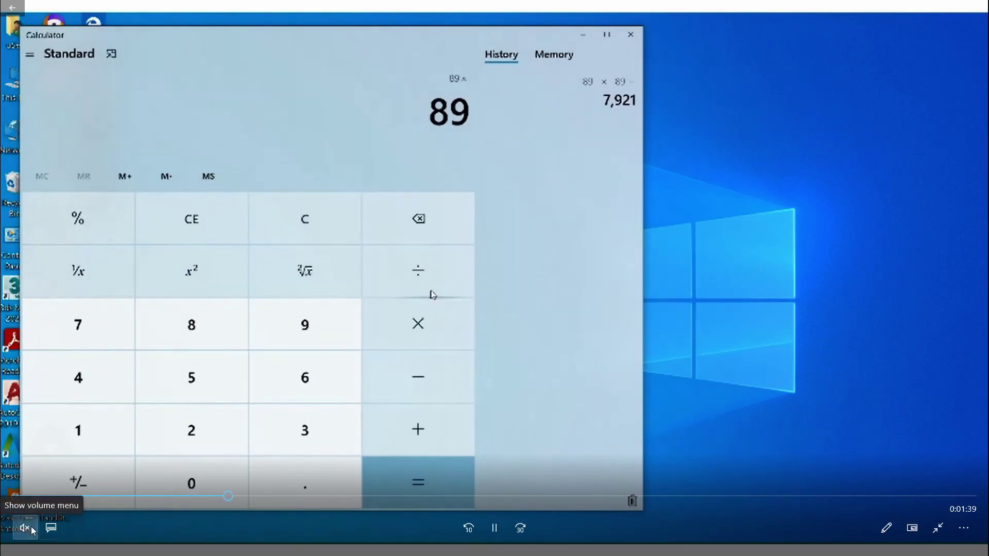
pyautogui.click(31, 527)
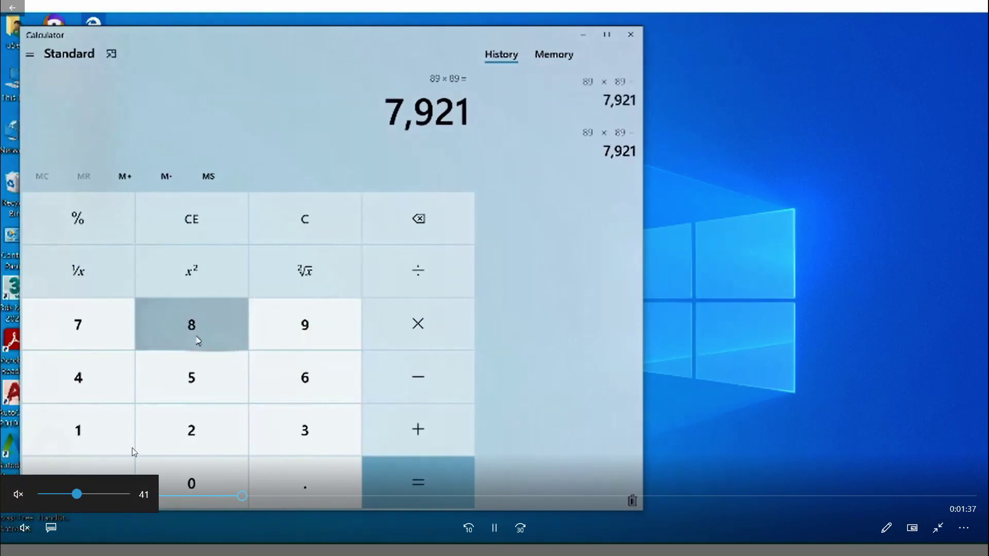
pyautogui.moveTo(76, 494); pyautogui.dragTo(55, 495)
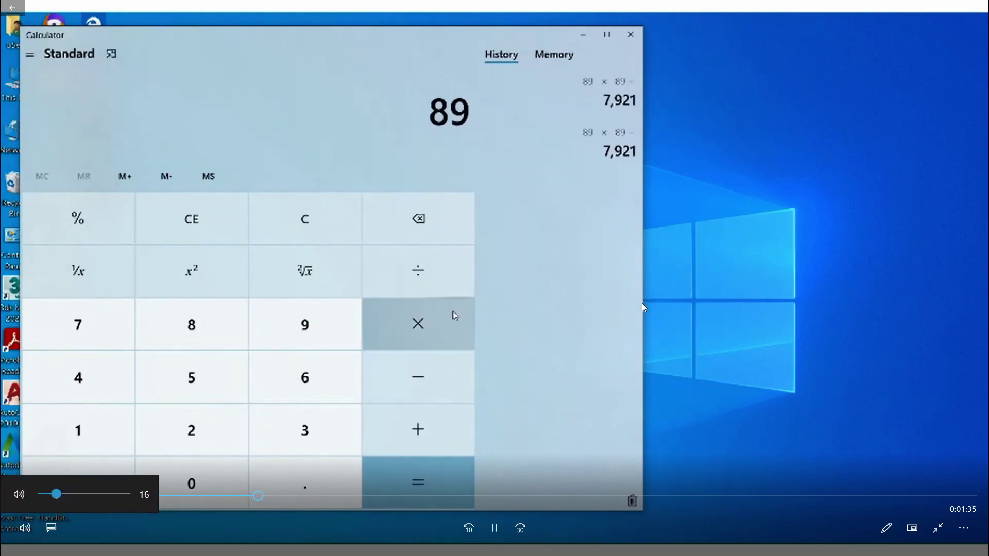
pyautogui.click(122, 495)
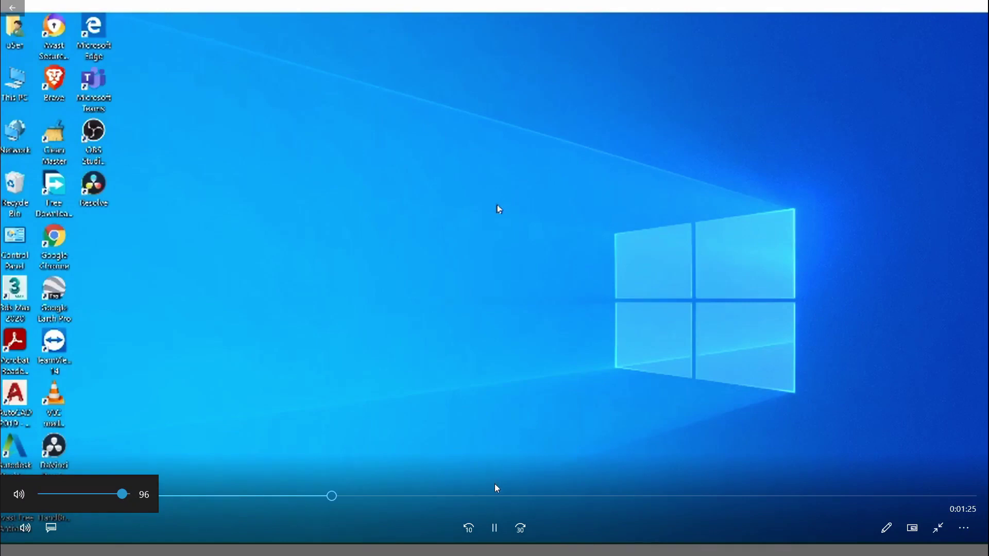
# Jump ahead to about 1:07, pause the video, and close Movies & TV
pyautogui.click(508, 496)
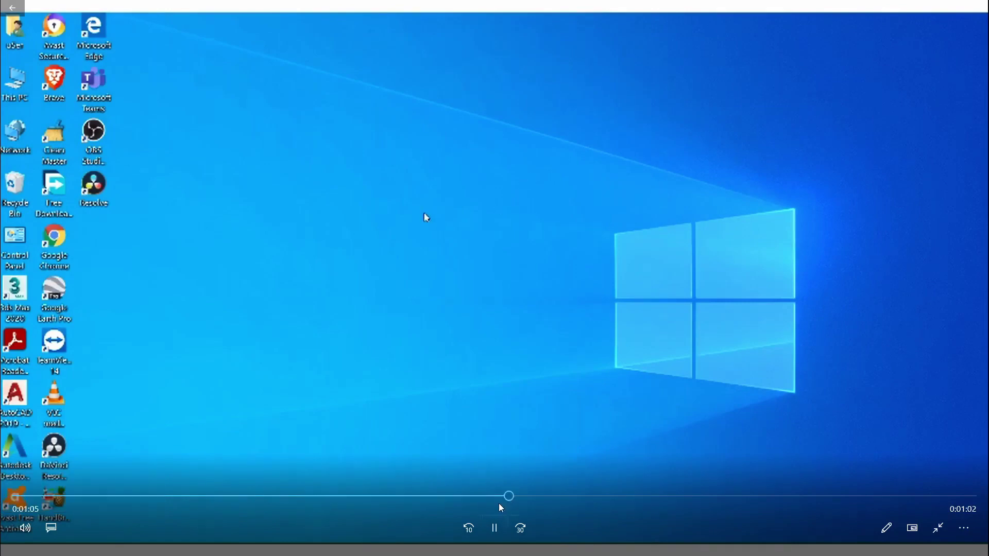
pyautogui.click(495, 531)
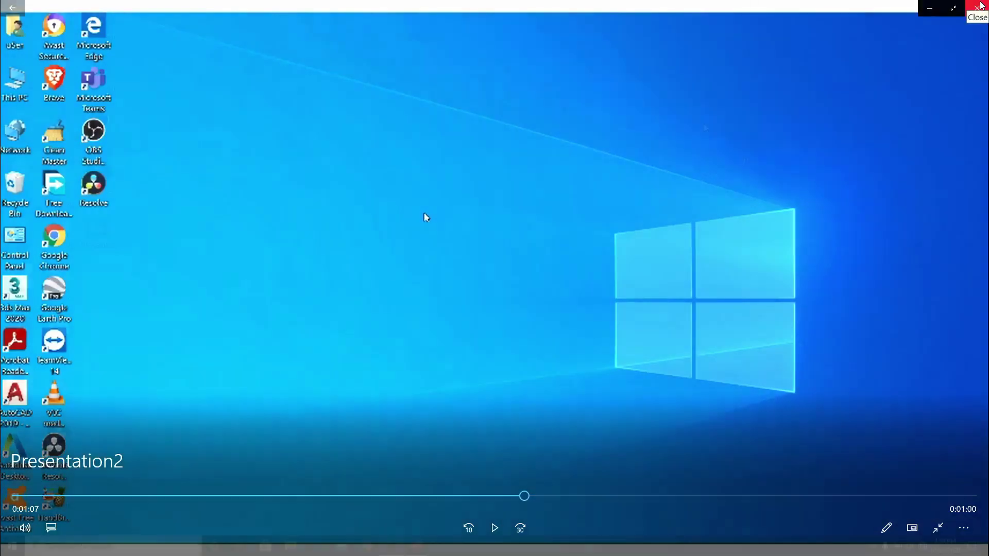
pyautogui.click(981, 6)
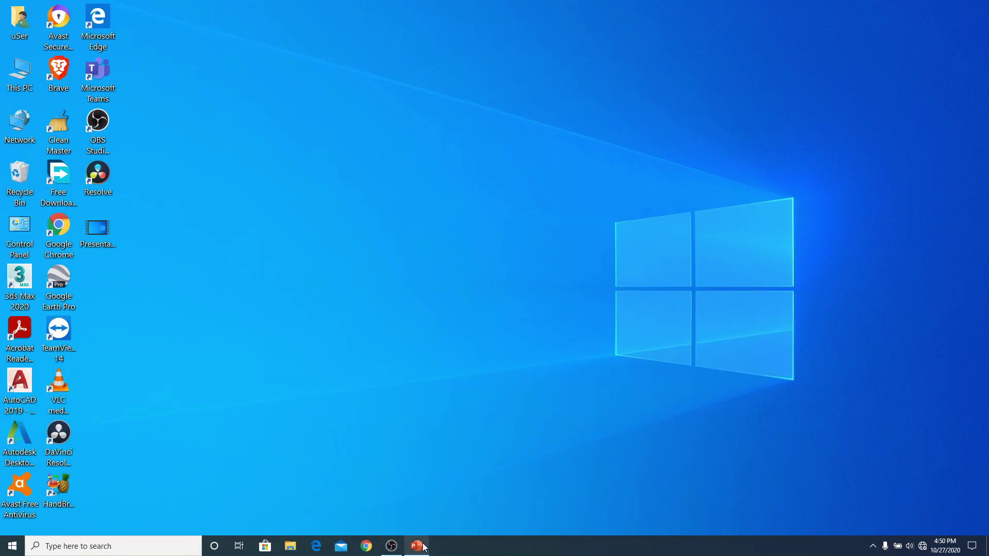
# Reopen the 'Hello friends' presentation and view the Record Slide Show options, then dismiss them
pyautogui.click(425, 520)
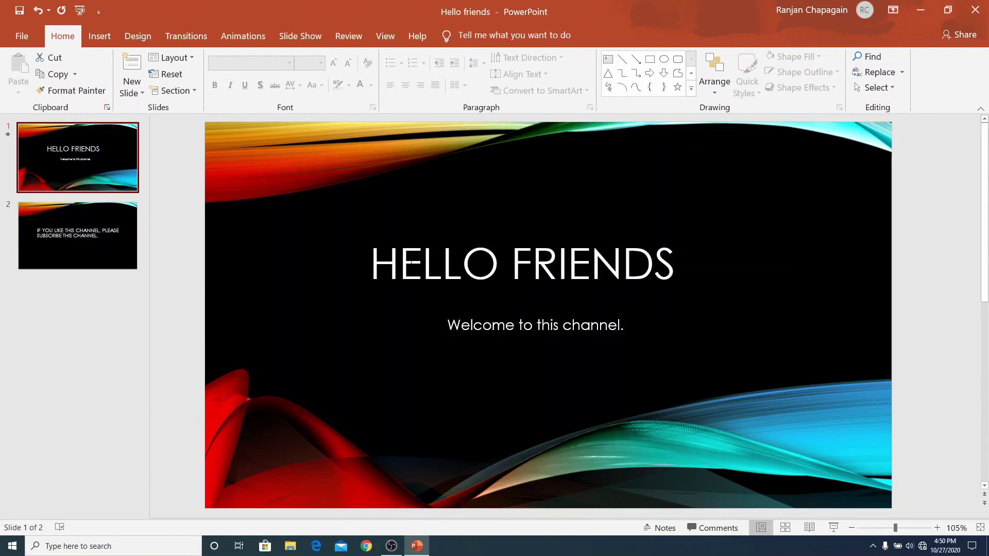
pyautogui.click(303, 39)
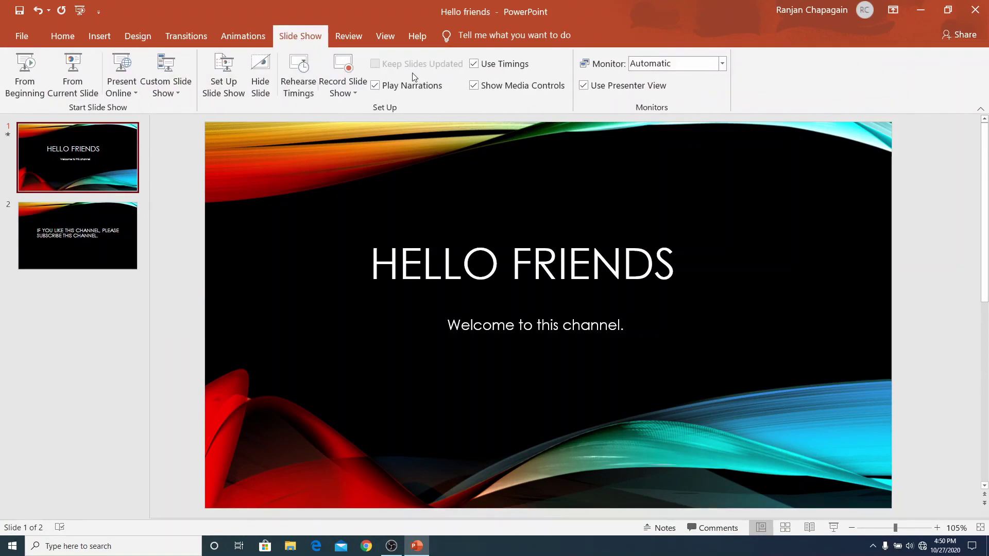
pyautogui.click(354, 90)
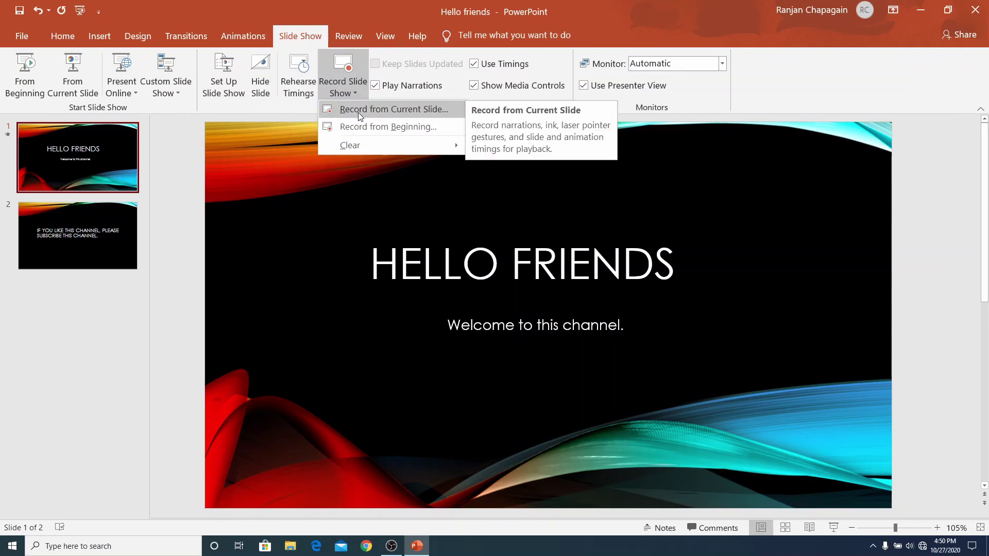
pyautogui.press('Escape')
# Select slide 2 and briefly open the recorder, then record the slide show from the beginning
pyautogui.click(81, 247)
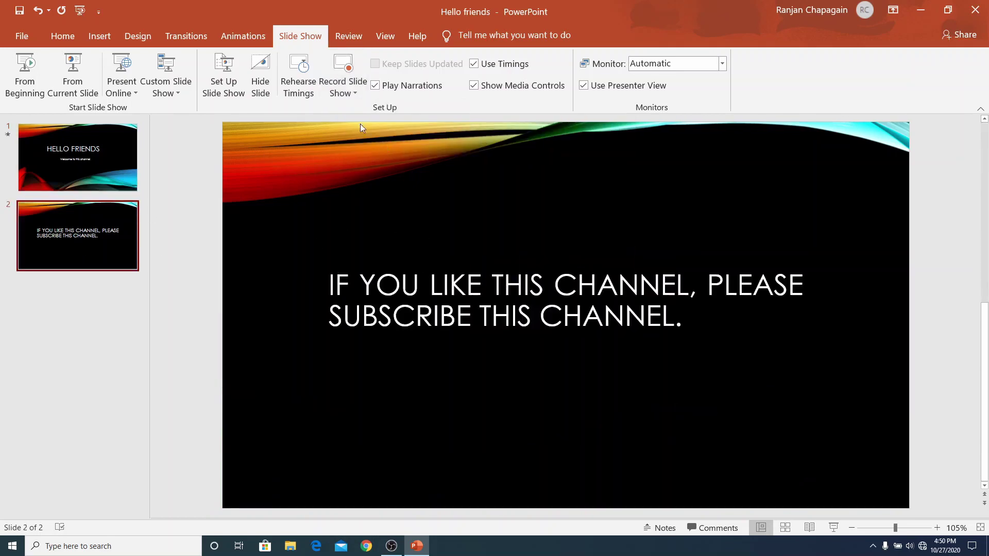
pyautogui.click(353, 89)
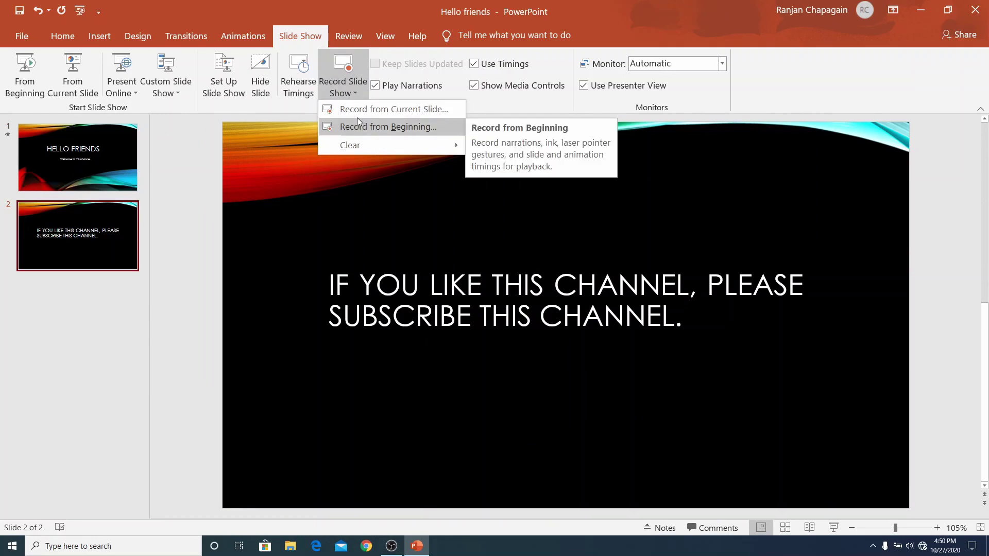
pyautogui.click(360, 108)
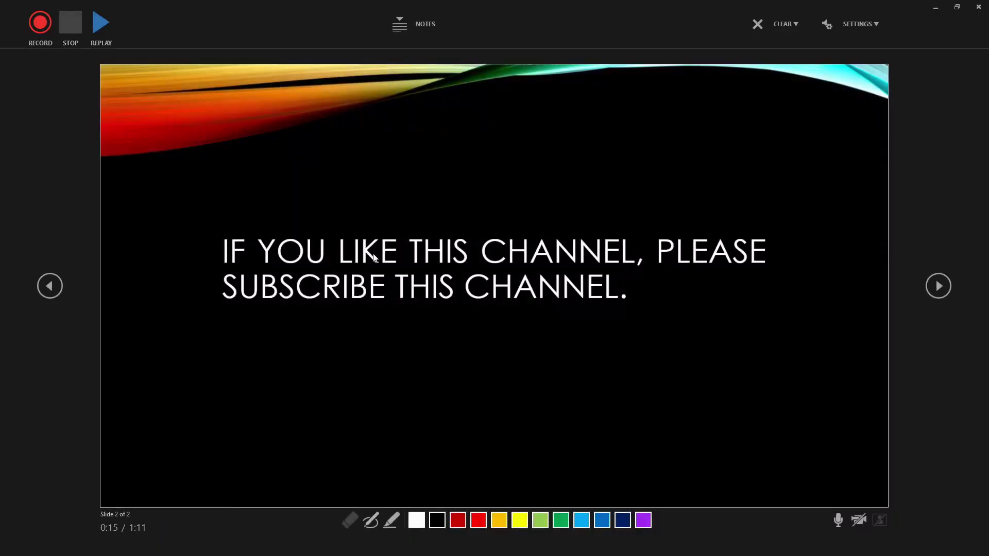
pyautogui.click(985, 8)
pyautogui.click(349, 95)
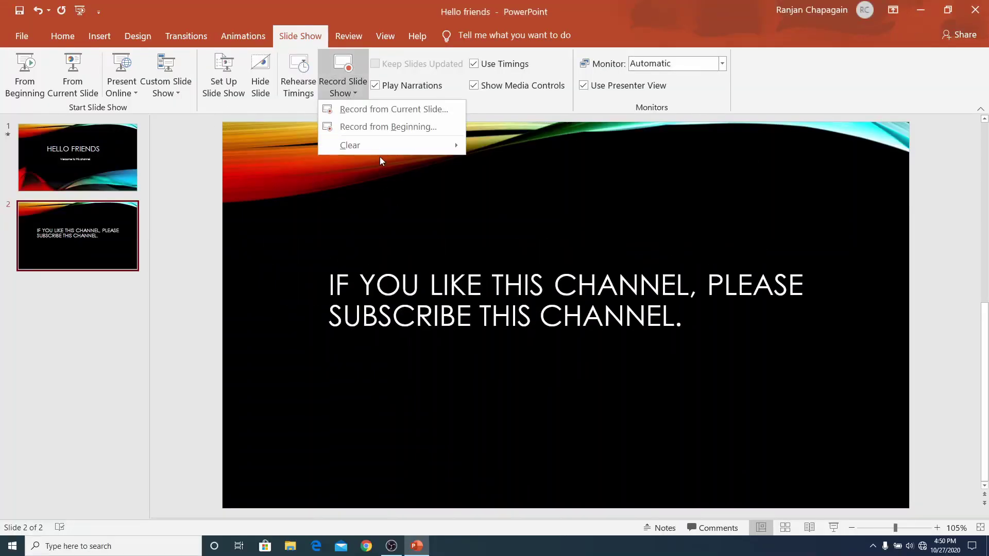
pyautogui.click(376, 131)
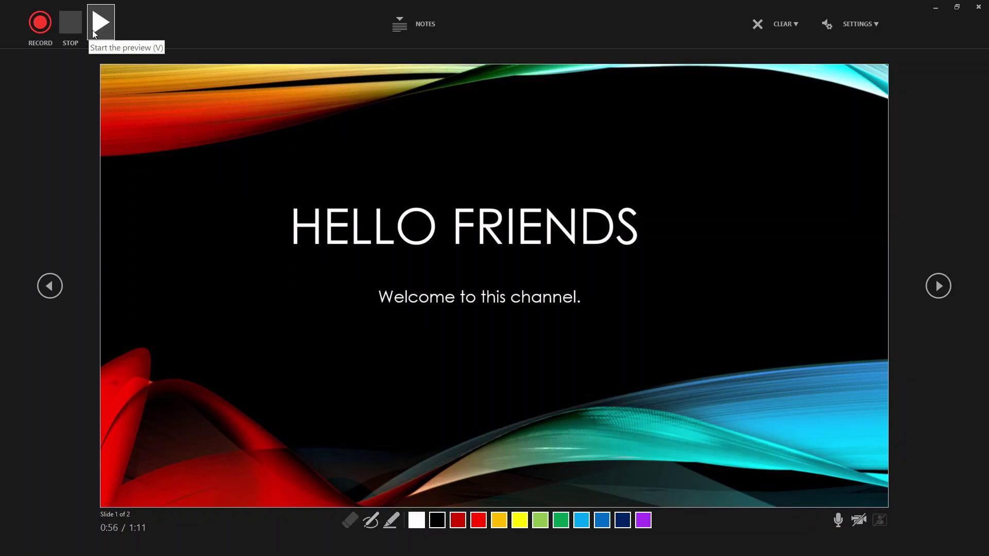
# Toggle the speaker notes on and off, dismiss the Clear options, and close the recorder
pyautogui.click(420, 30)
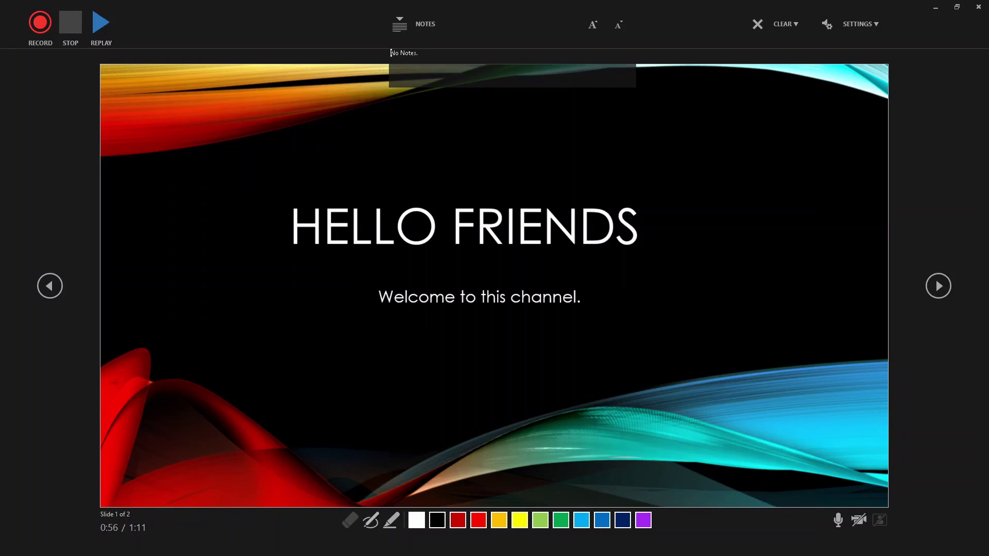
pyautogui.click(409, 32)
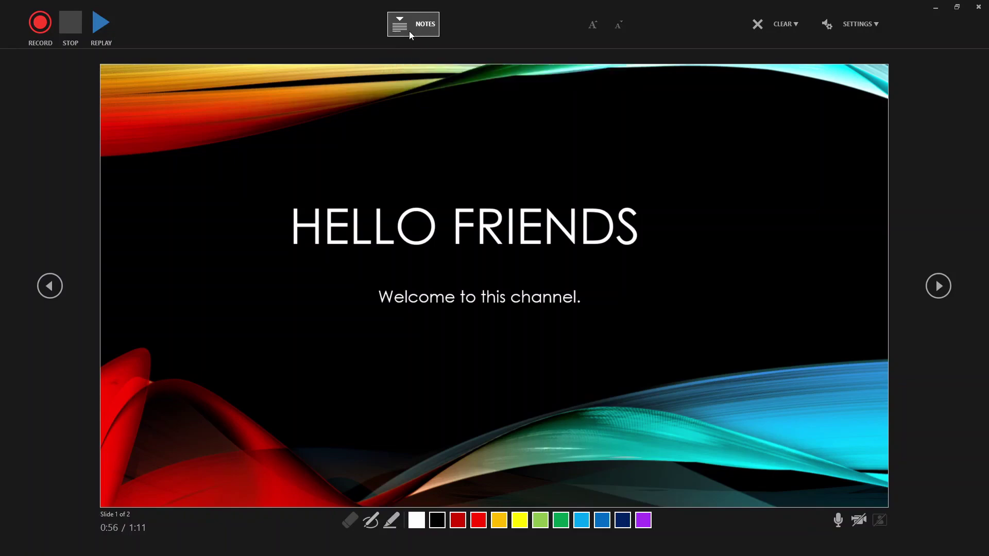
pyautogui.click(769, 30)
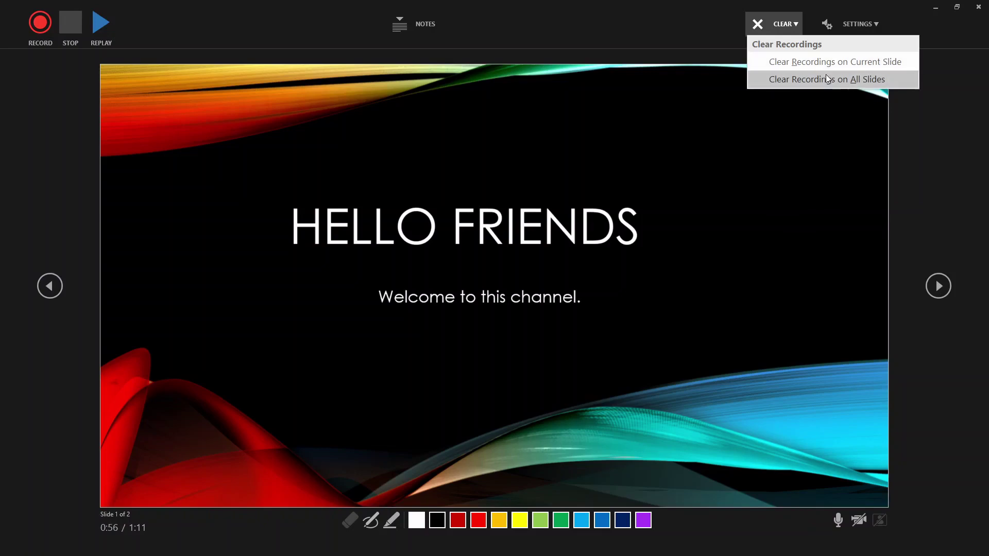
pyautogui.click(981, 7)
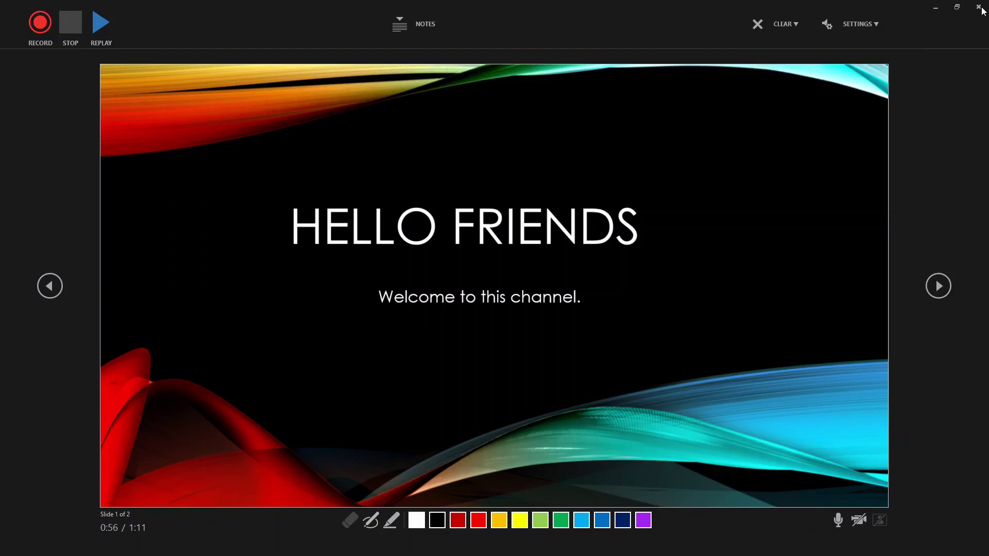
pyautogui.click(980, 7)
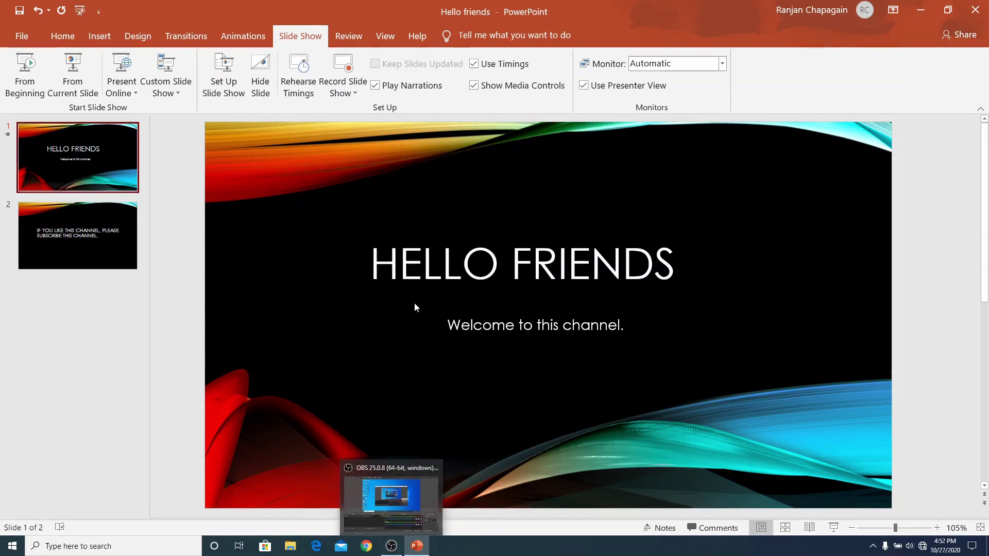
# Reopen the recorder from the beginning and clear the recordings on all slides
pyautogui.click(349, 91)
pyautogui.click(360, 110)
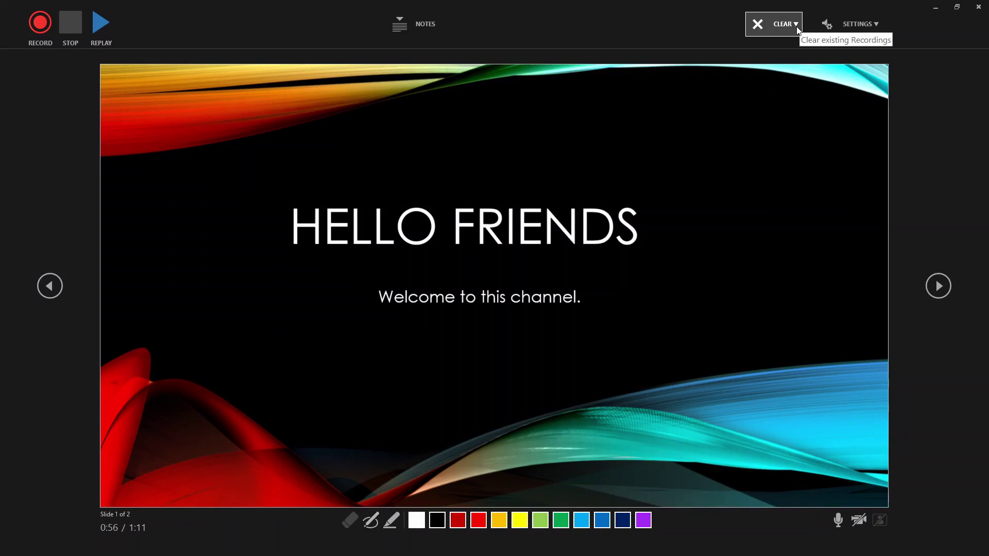
pyautogui.click(797, 30)
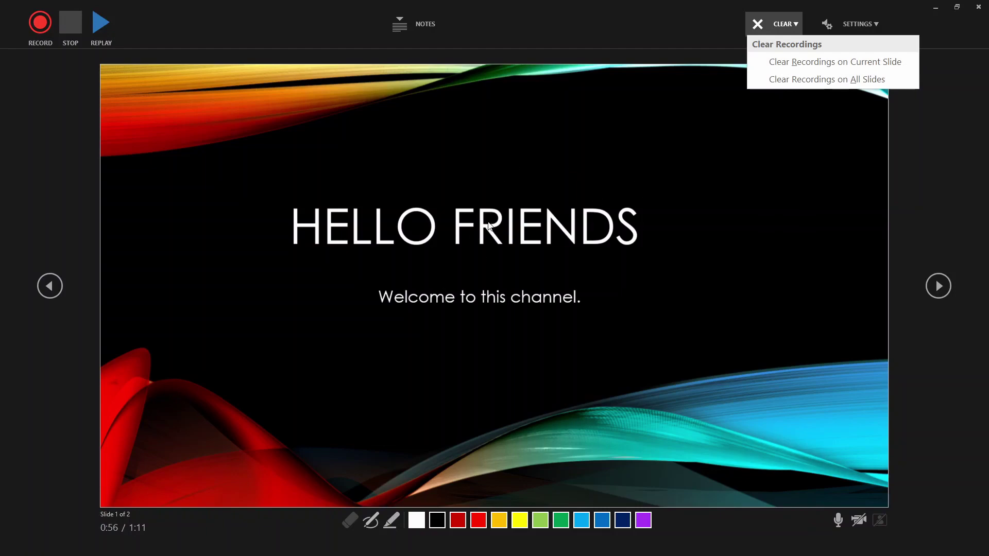
pyautogui.click(780, 77)
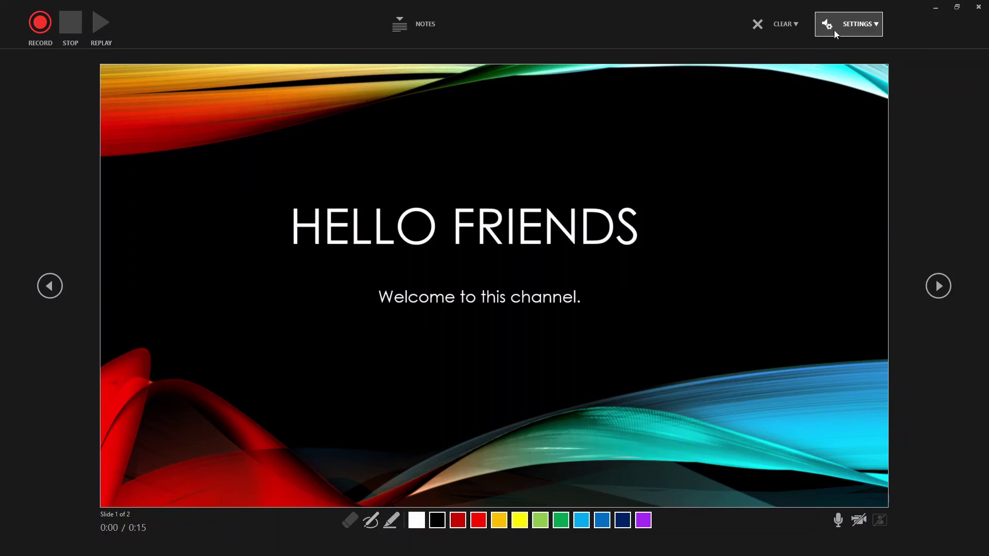
# Check the microphone and camera settings, then draw a red pen ellipse around the subtitle
pyautogui.click(859, 24)
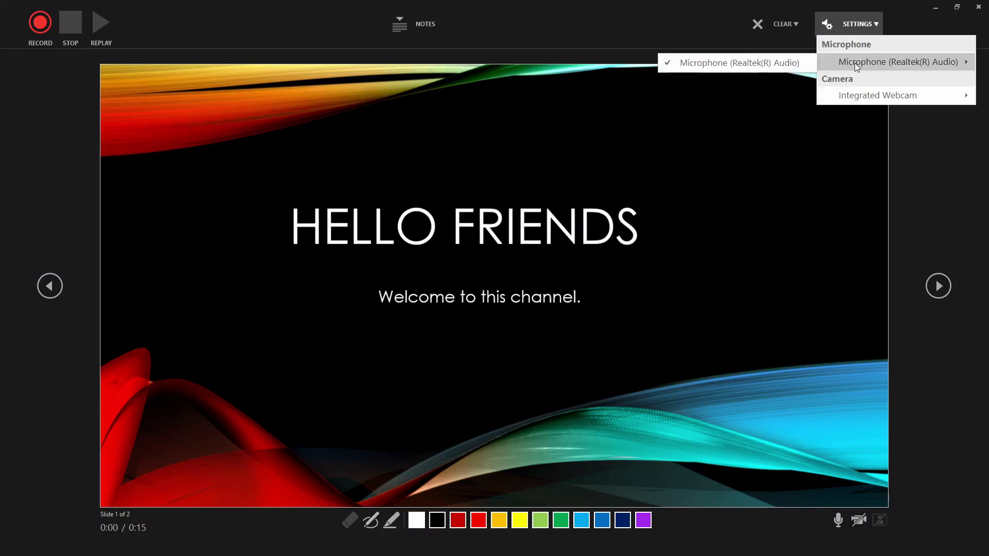
pyautogui.moveTo(877, 95)
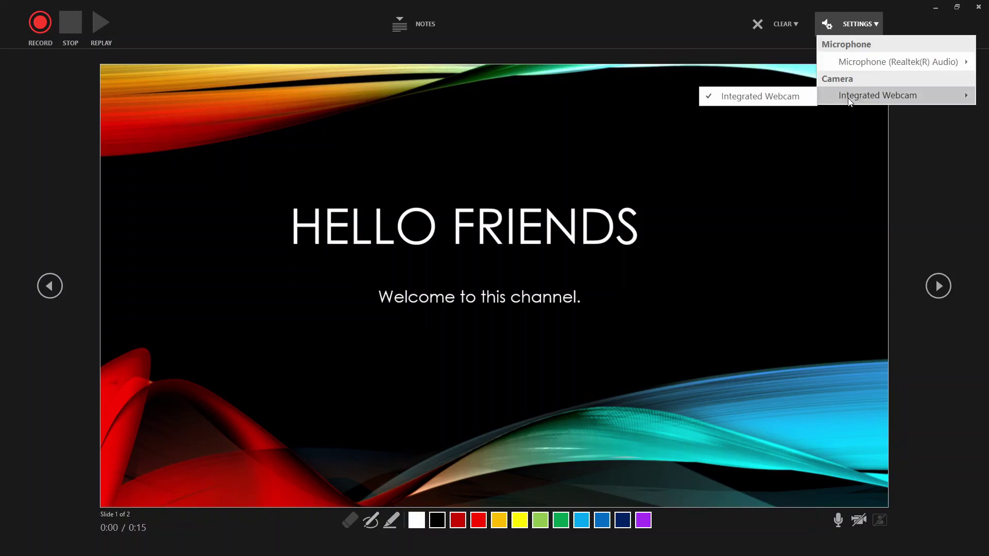
pyautogui.click(641, 235)
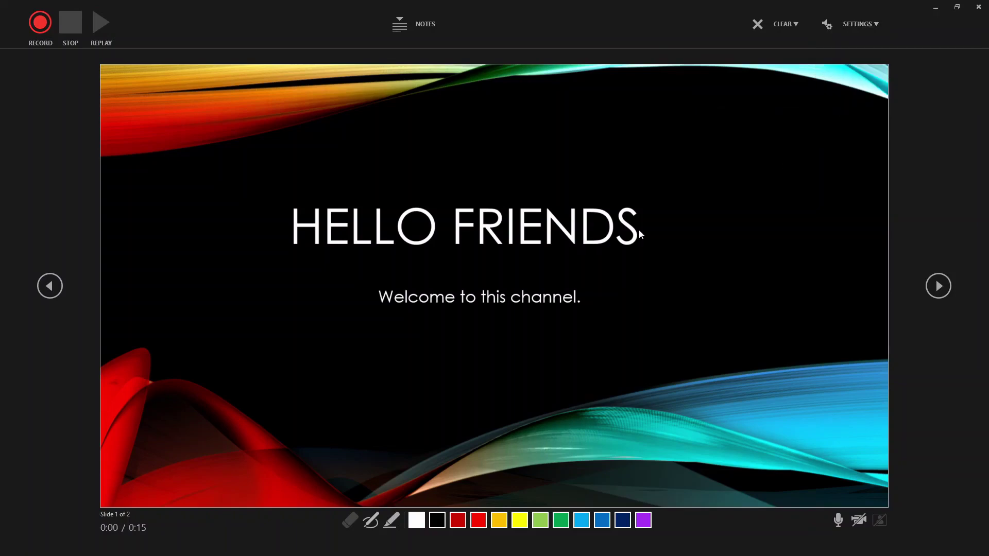
pyautogui.click(370, 521)
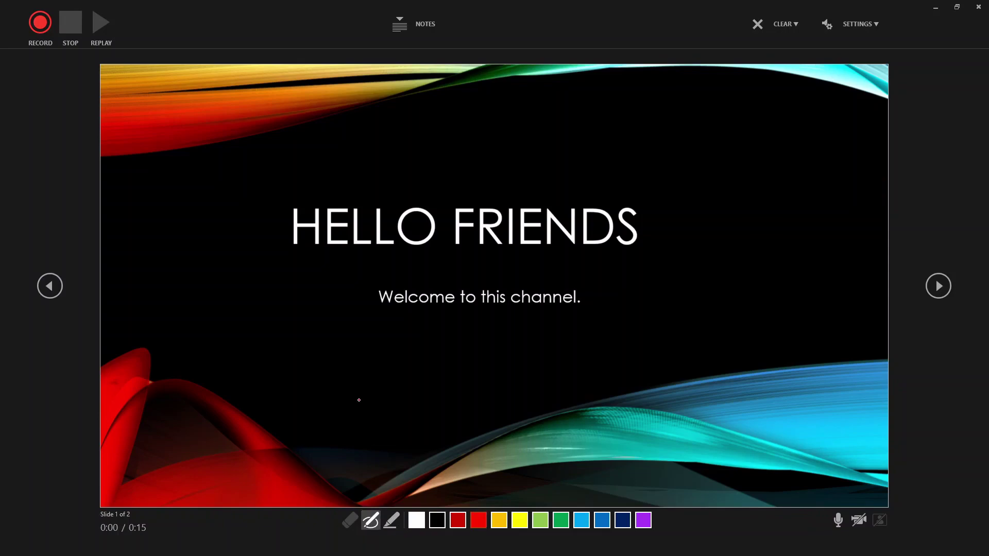
pyautogui.moveTo(360, 291); pyautogui.dragTo(386, 306)
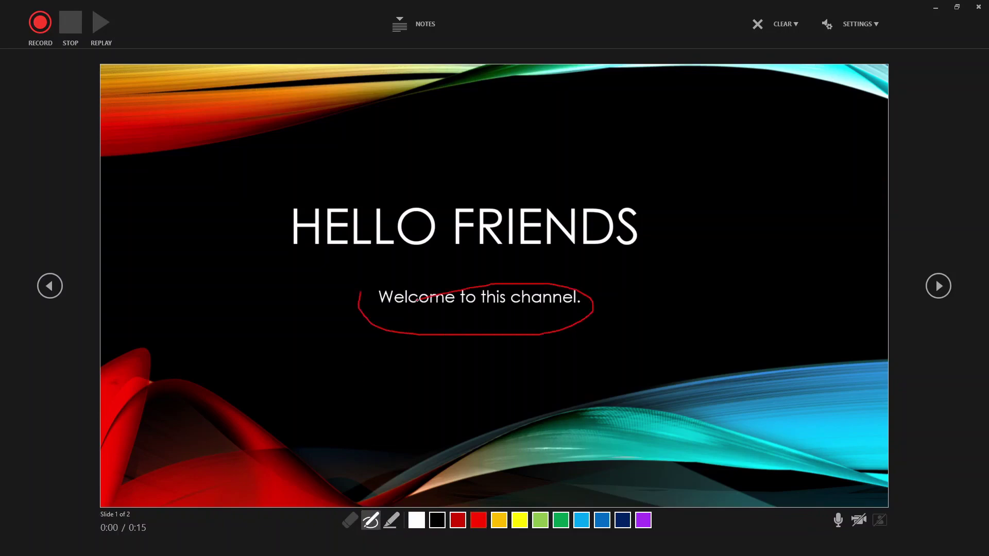
# Highlight the subtitle in yellow, then erase all the ink from the slide
pyautogui.click(392, 521)
pyautogui.moveTo(377, 301); pyautogui.dragTo(588, 284)
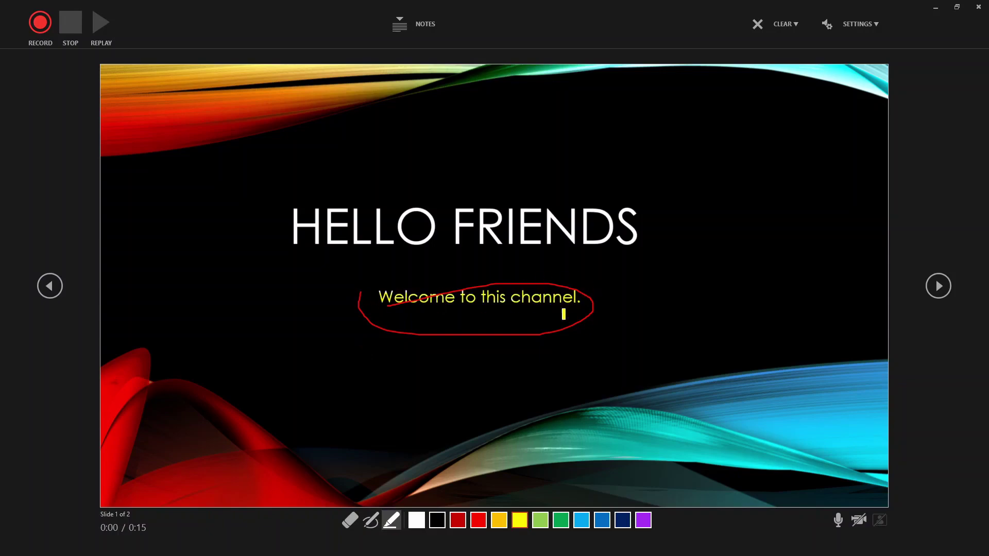
pyautogui.click(351, 521)
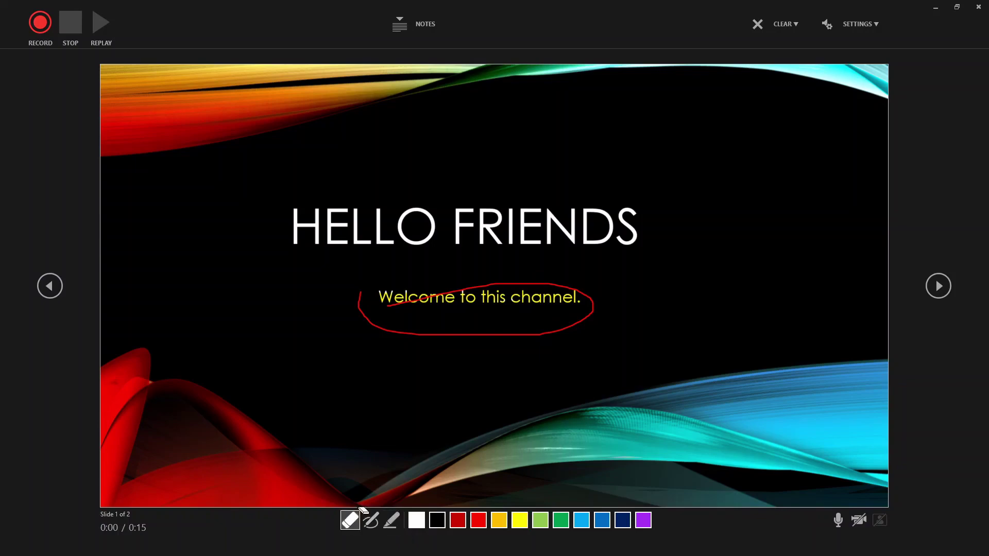
pyautogui.moveTo(528, 283); pyautogui.dragTo(575, 310)
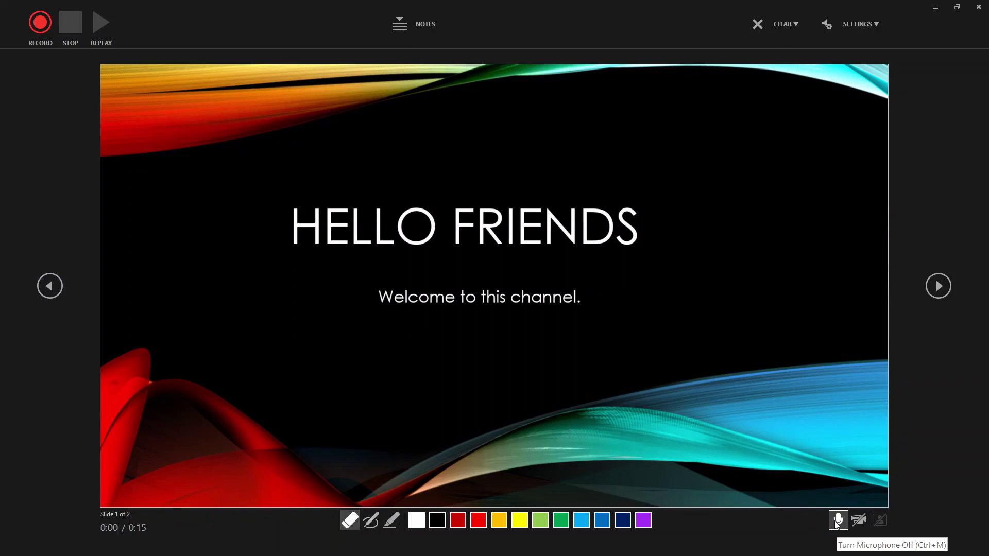
pyautogui.click(835, 522)
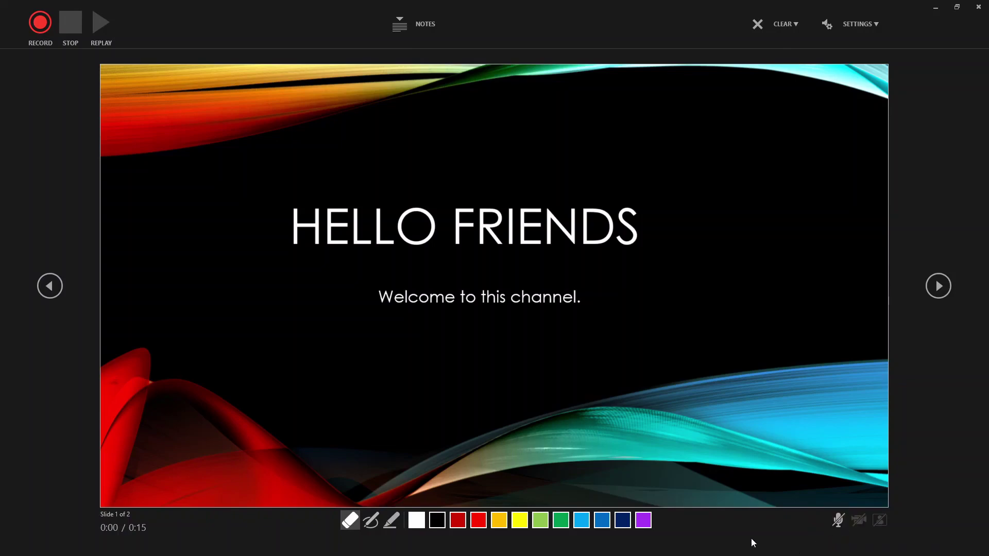
pyautogui.click(838, 521)
pyautogui.click(857, 521)
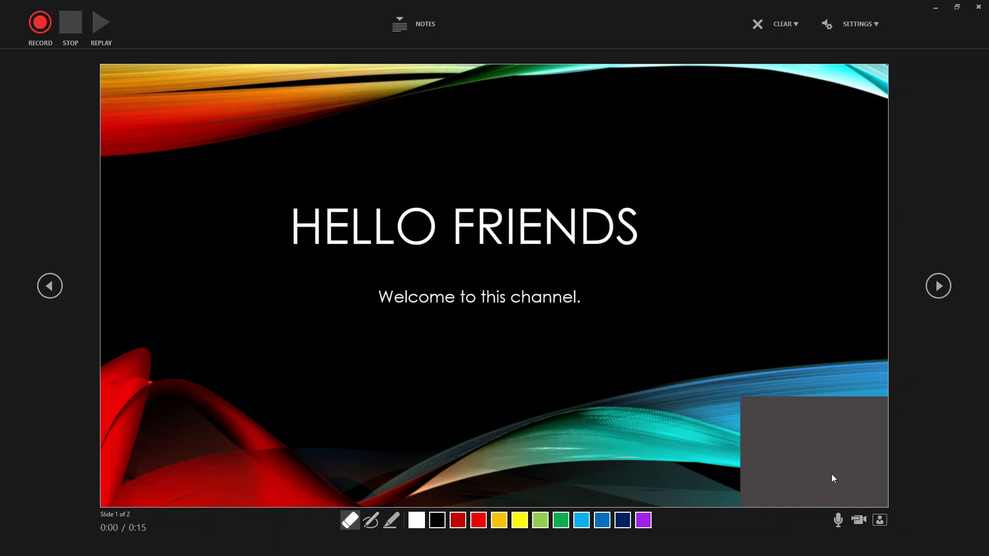
pyautogui.click(859, 521)
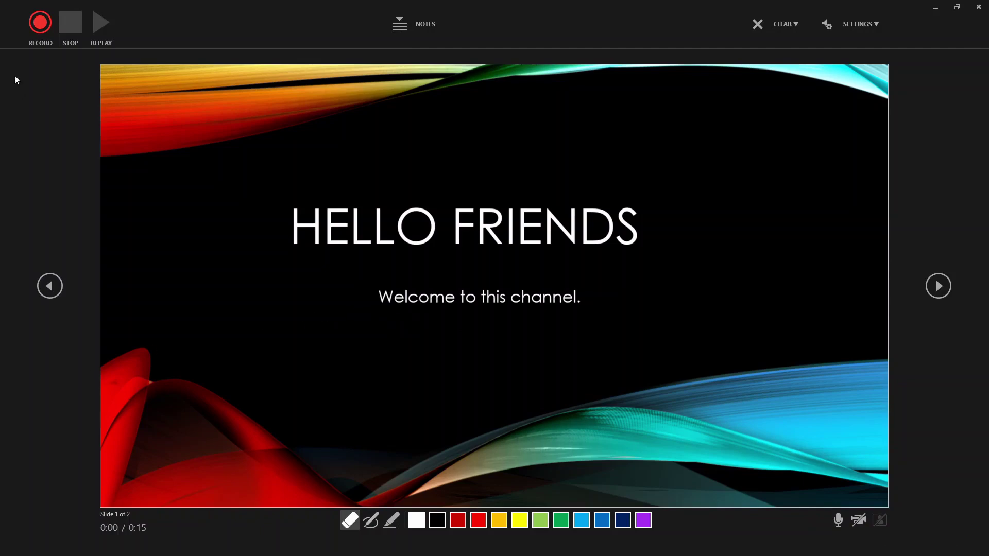
# Start recording and highlight slide 1's subtitle with a red highlighter
pyautogui.click(29, 27)
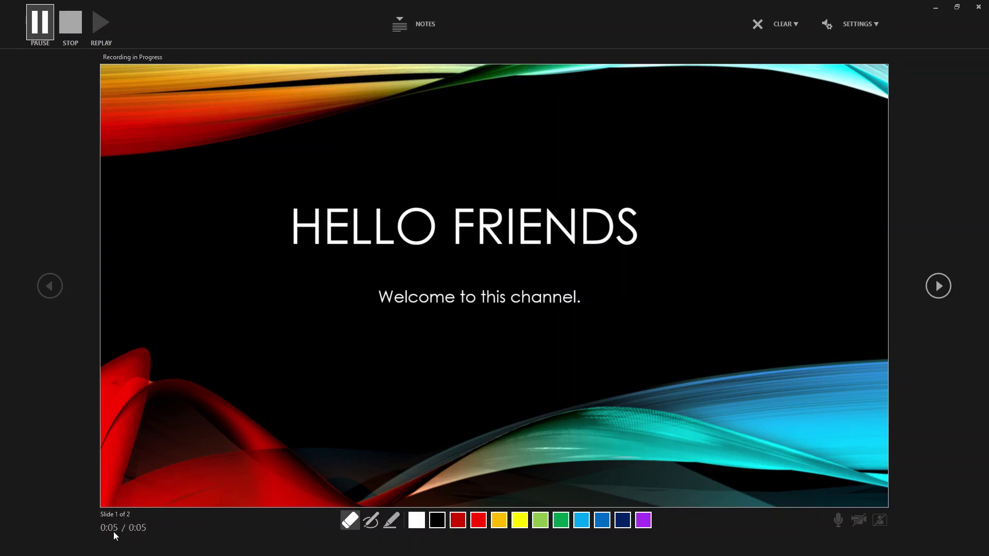
pyautogui.click(477, 520)
pyautogui.moveTo(368, 299); pyautogui.dragTo(577, 299)
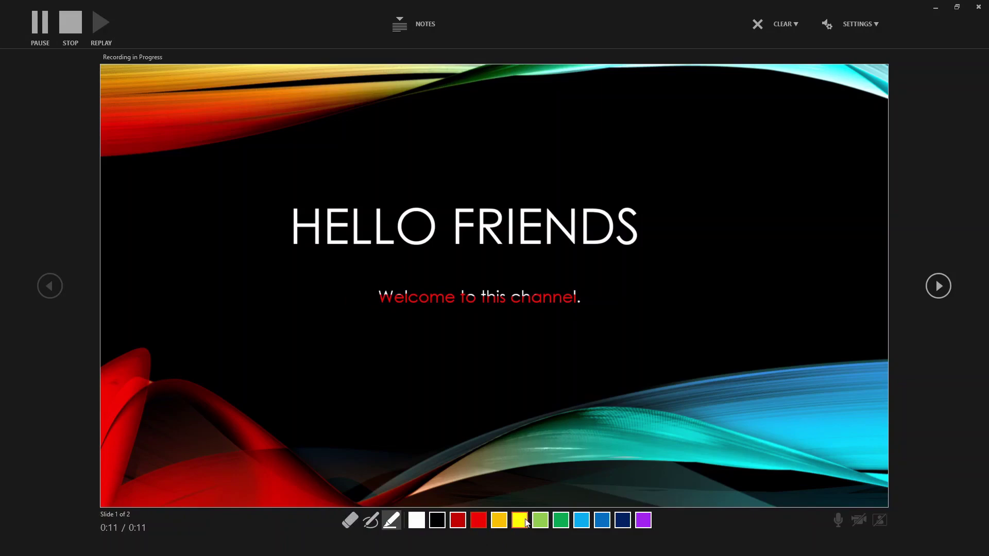
# Draw red pen strokes below the subtitle, erase the ink, and advance to slide 2
pyautogui.click(370, 521)
pyautogui.moveTo(409, 334); pyautogui.dragTo(769, 282)
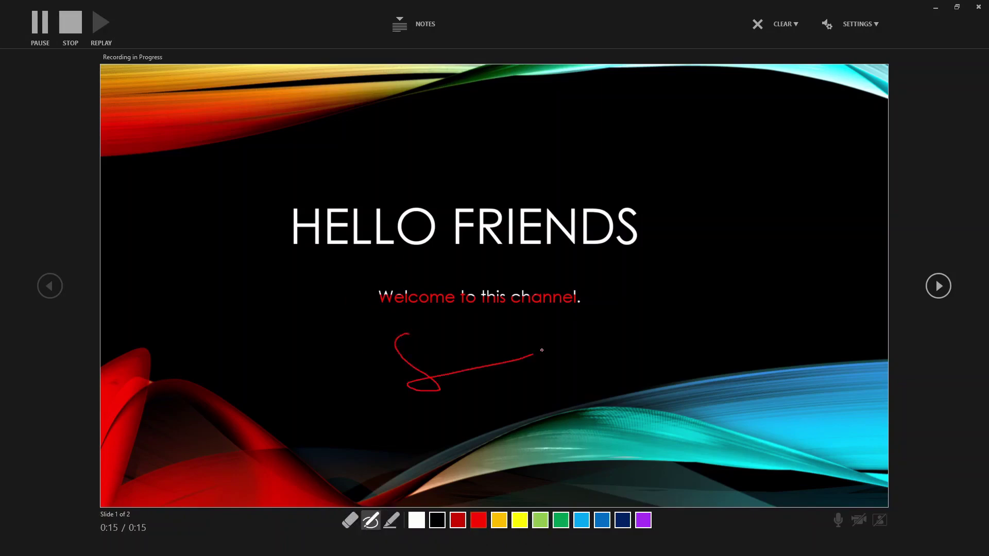
pyautogui.moveTo(450, 341); pyautogui.dragTo(688, 316)
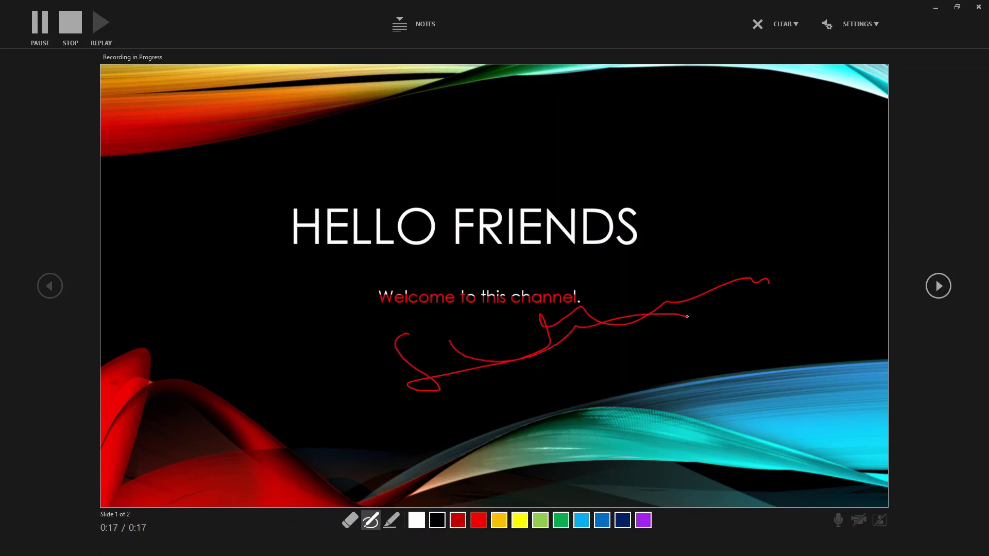
pyautogui.click(348, 521)
pyautogui.moveTo(453, 280)
pyautogui.mouseDown()
pyautogui.moveTo(591, 289)
pyautogui.moveTo(470, 375)
pyautogui.mouseUp()
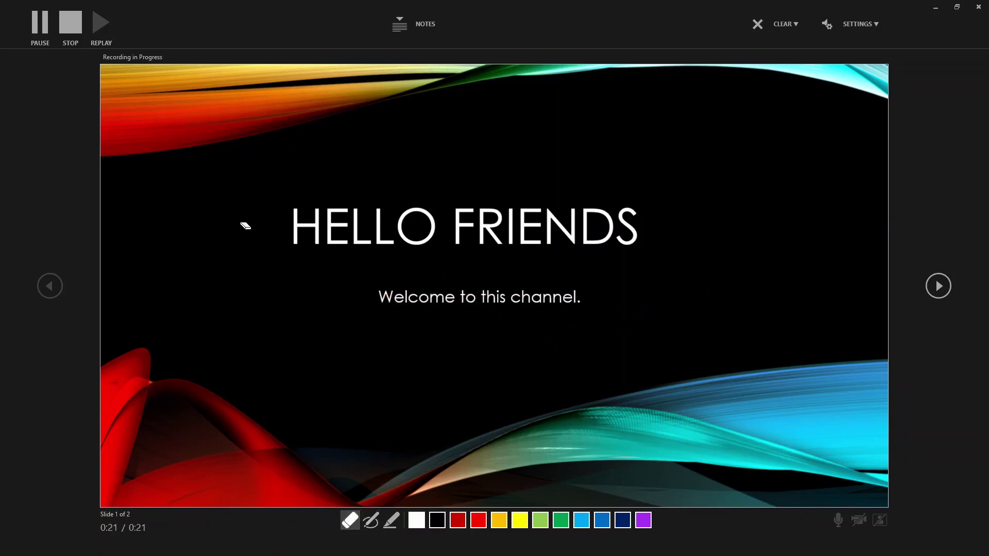
pyautogui.click(939, 286)
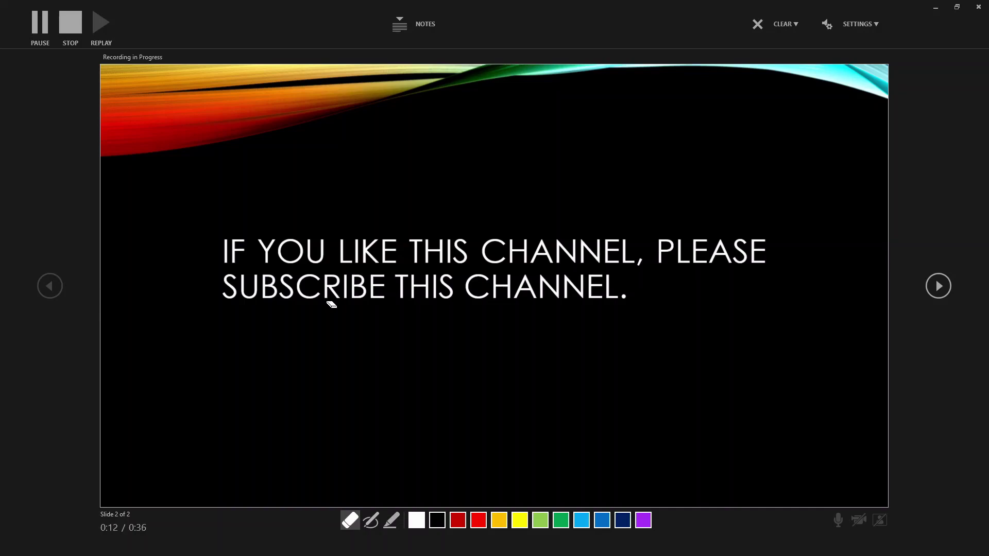
# Highlight part of slide 2's second text line in green
pyautogui.click(370, 521)
pyautogui.click(391, 520)
pyautogui.click(561, 521)
pyautogui.moveTo(298, 286); pyautogui.dragTo(615, 289)
# Scribble red pen ink across both text lines, erase all the ink, and stop recording
pyautogui.click(371, 520)
pyautogui.moveTo(370, 238)
pyautogui.mouseDown()
pyautogui.moveTo(356, 266)
pyautogui.moveTo(556, 280)
pyautogui.moveTo(631, 242)
pyautogui.mouseUp()
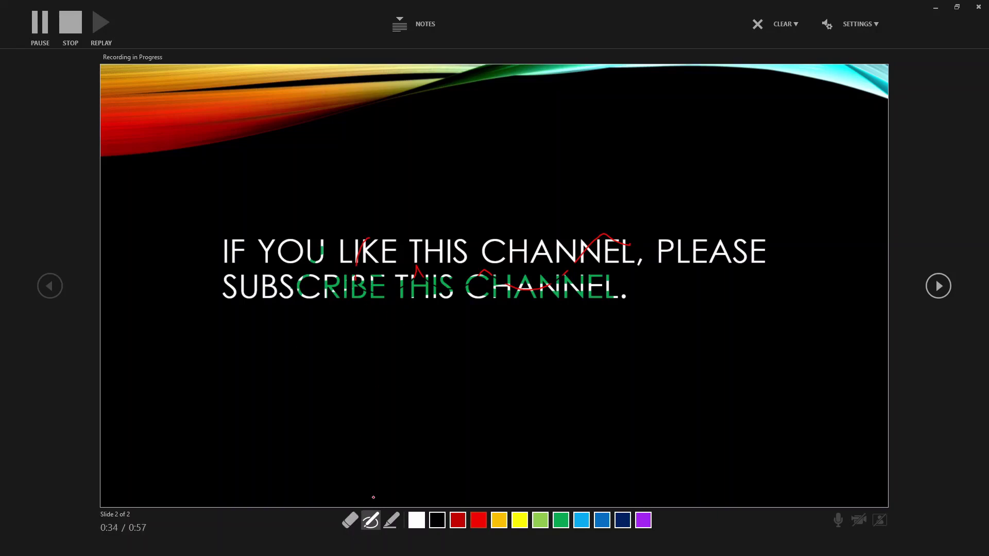
pyautogui.click(351, 521)
pyautogui.moveTo(425, 248); pyautogui.dragTo(477, 281)
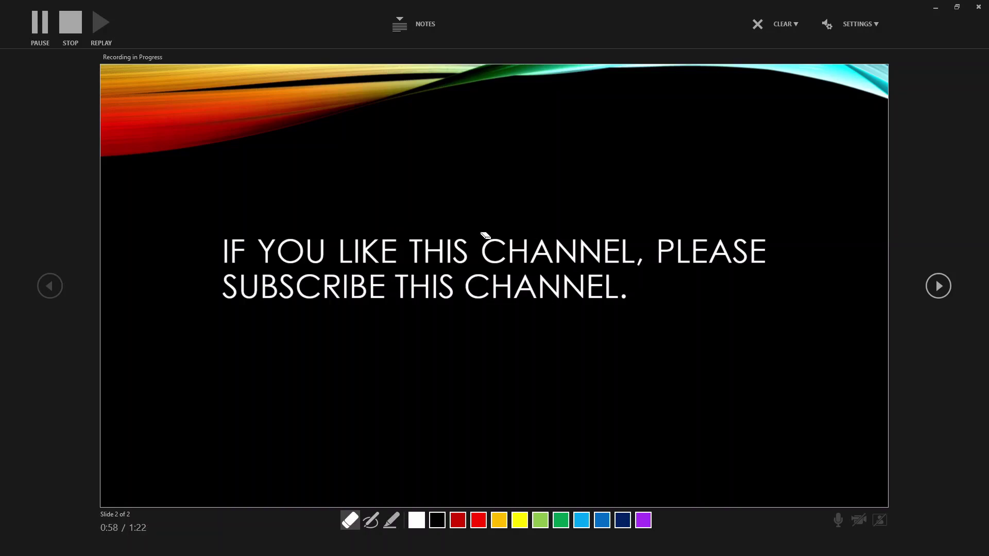
pyautogui.click(77, 35)
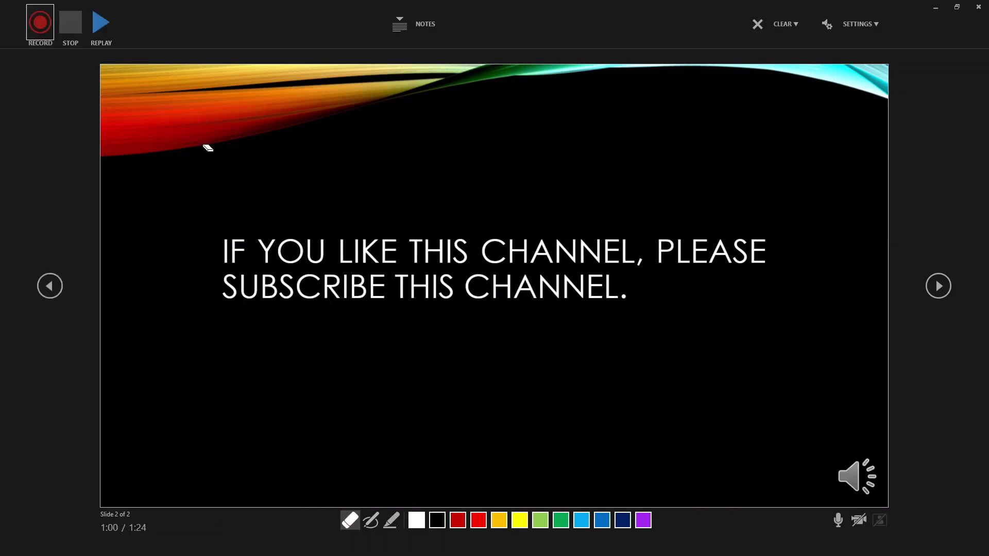
# Replay slide 2's recorded narration, then close the recorder
pyautogui.click(103, 28)
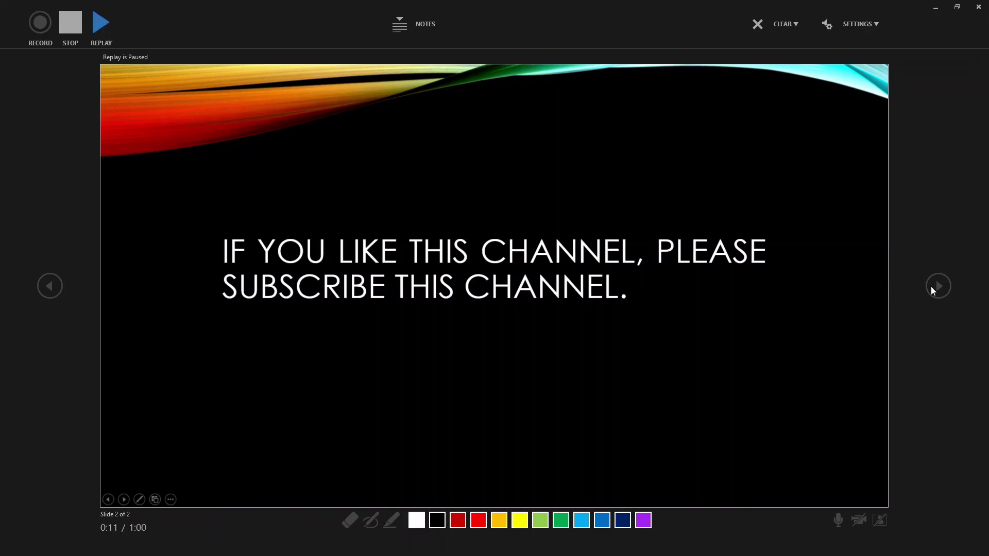
pyautogui.click(978, 7)
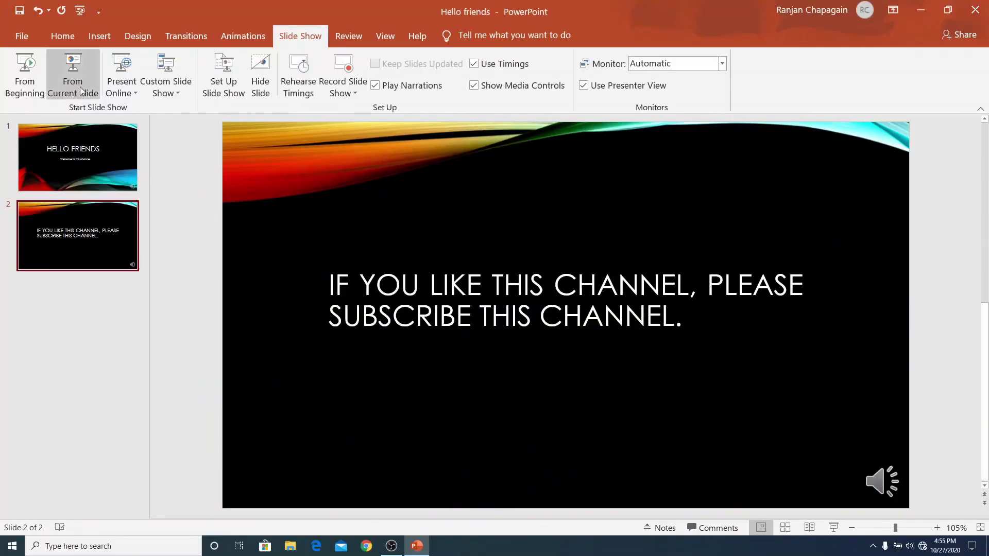
# Delete slide 1's narration audio icon, then undo to restore it
pyautogui.click(72, 44)
pyautogui.click(81, 166)
pyautogui.moveTo(866, 479)
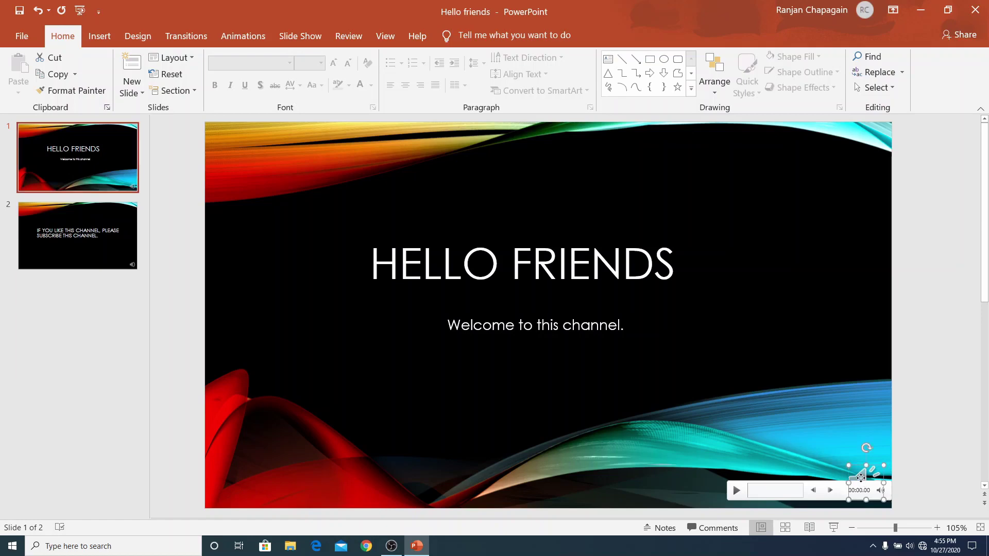
pyautogui.click(860, 481)
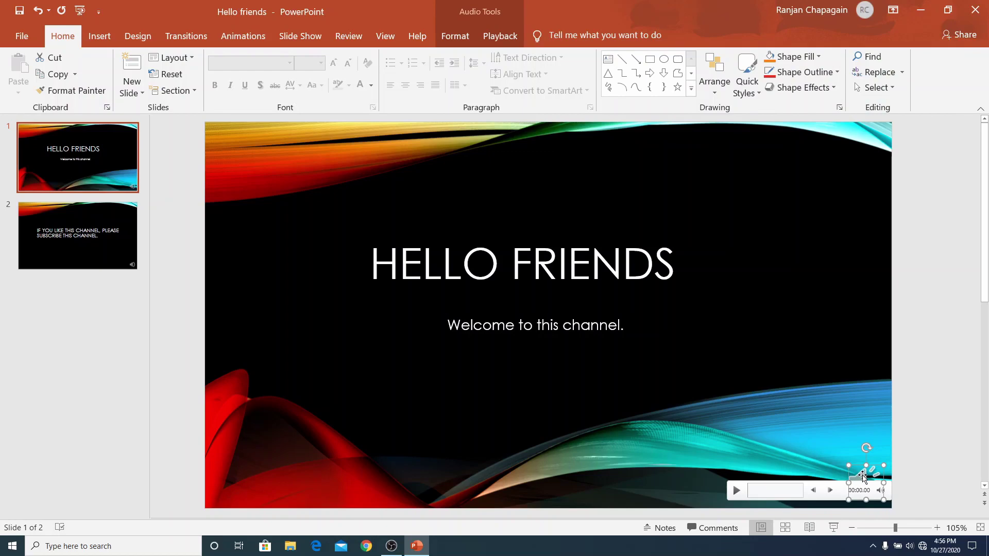
pyautogui.press('Delete')
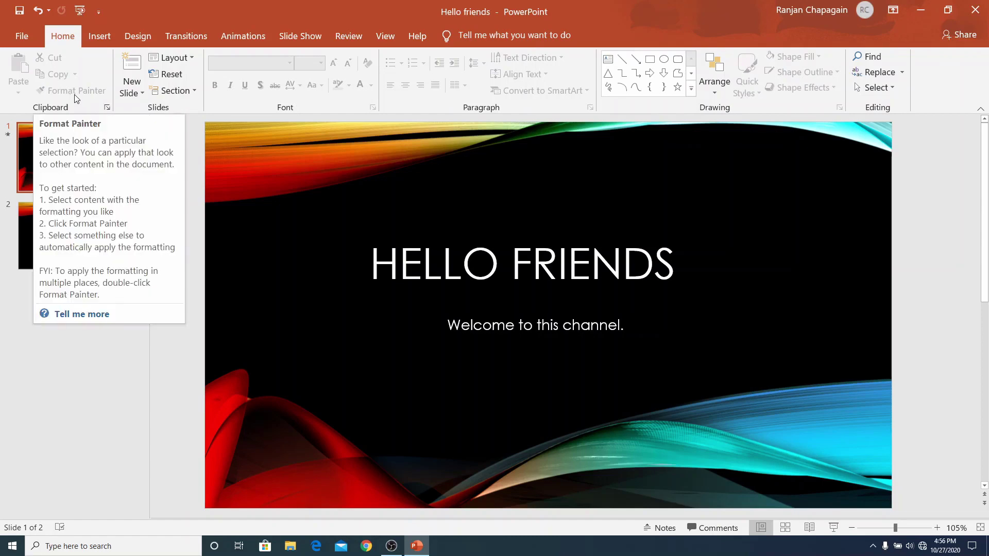
pyautogui.click(39, 11)
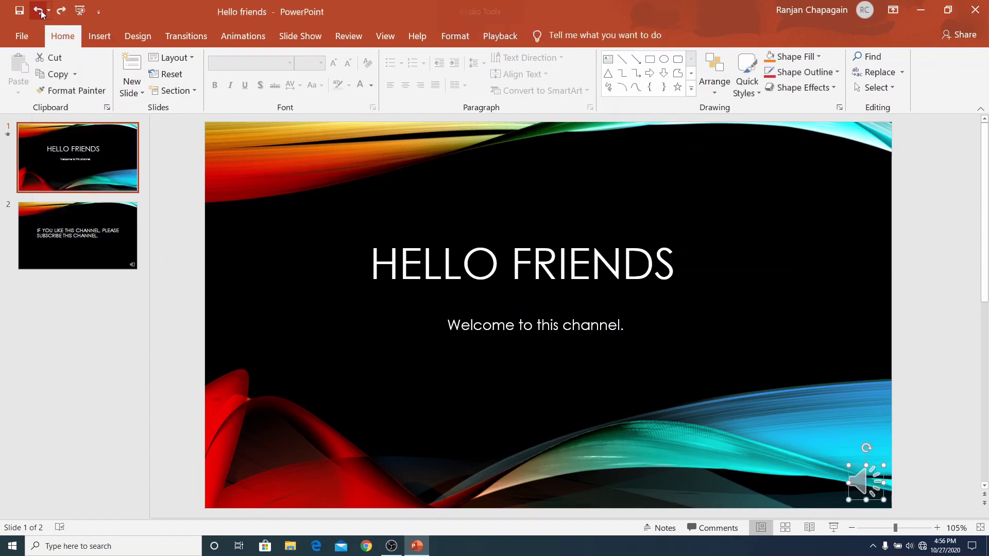
# Select slide 2's narration audio and bring up the Slide Show settings
pyautogui.click(93, 236)
pyautogui.click(884, 473)
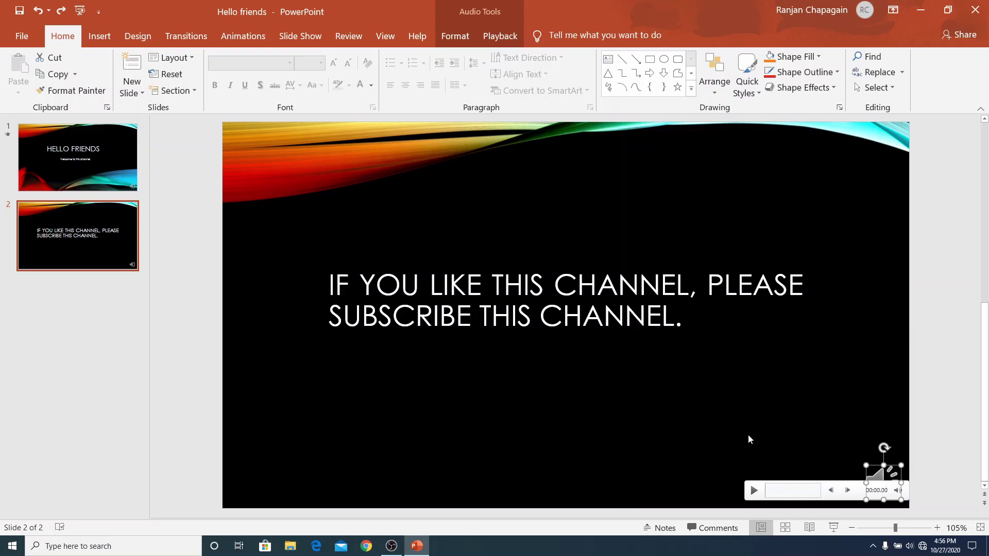
pyautogui.click(301, 36)
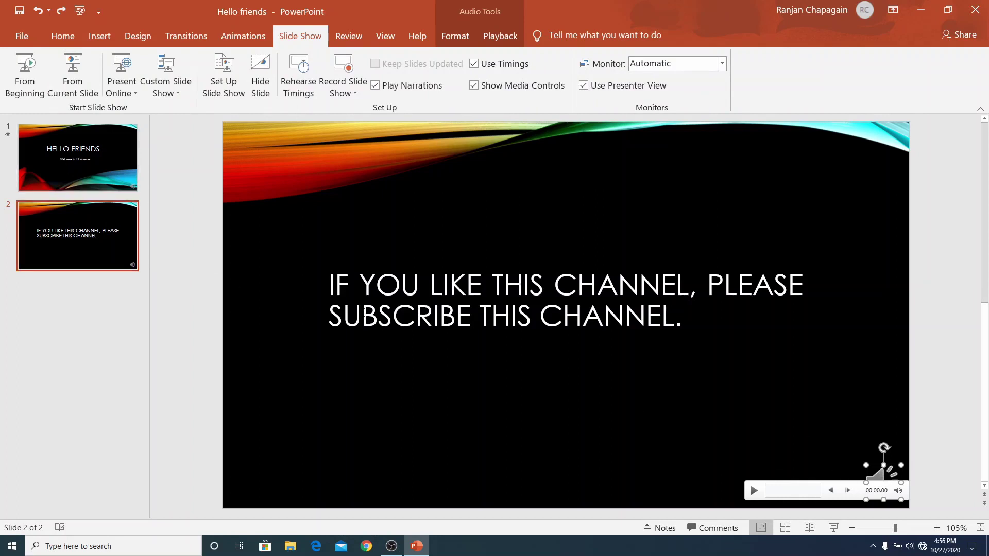
# Delete slide 2's narration audio, then open and close the recorder without recording
pyautogui.press('Delete')
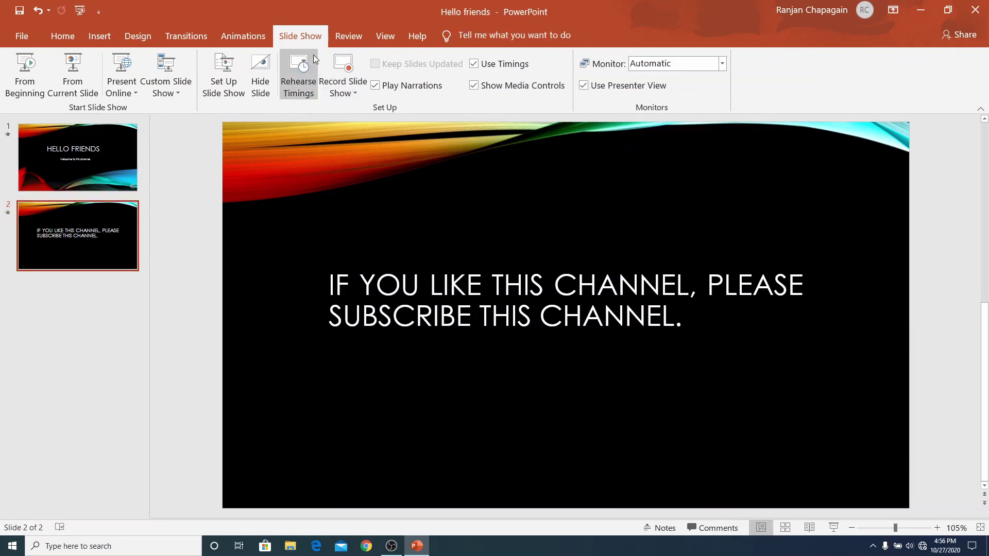
pyautogui.click(343, 93)
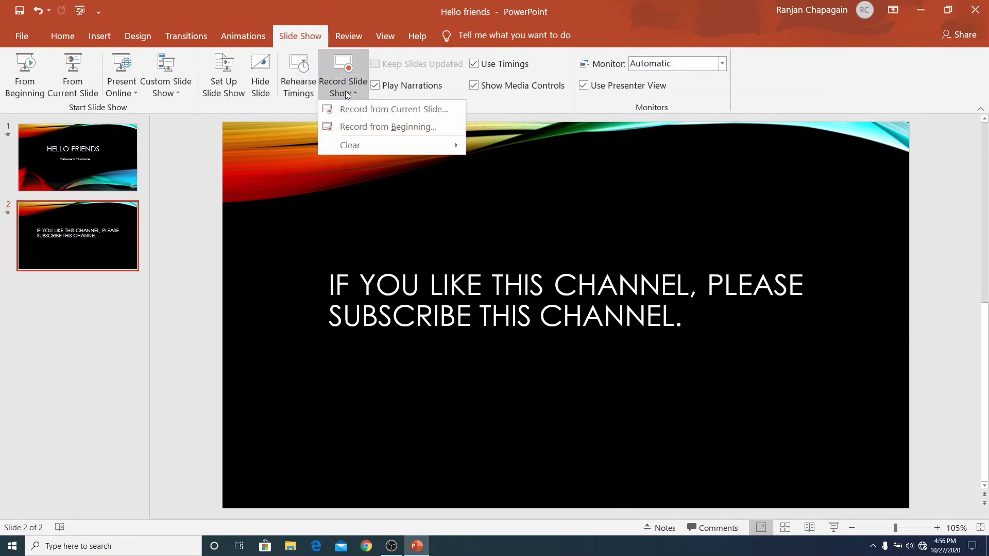
pyautogui.click(354, 116)
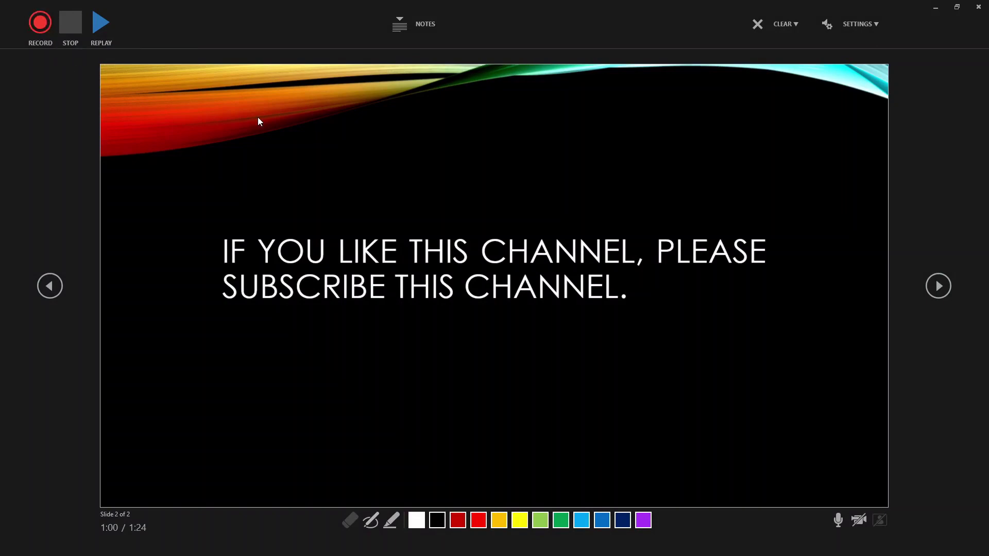
pyautogui.click(979, 7)
# Switch between the slides and settle on slide 1 'HELLO FRIENDS' with the Home tab
pyautogui.click(60, 167)
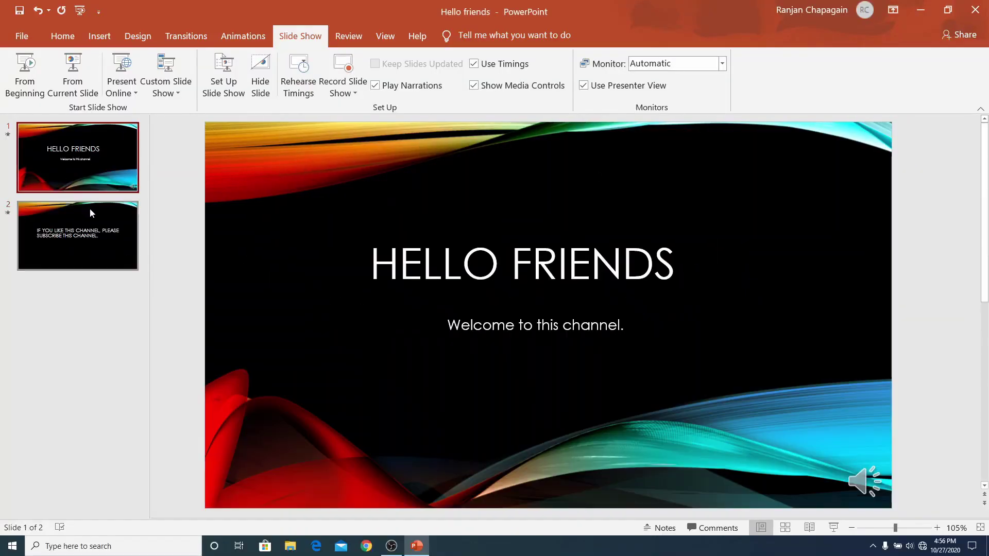
pyautogui.click(81, 226)
pyautogui.click(72, 180)
pyautogui.click(91, 230)
pyautogui.click(91, 163)
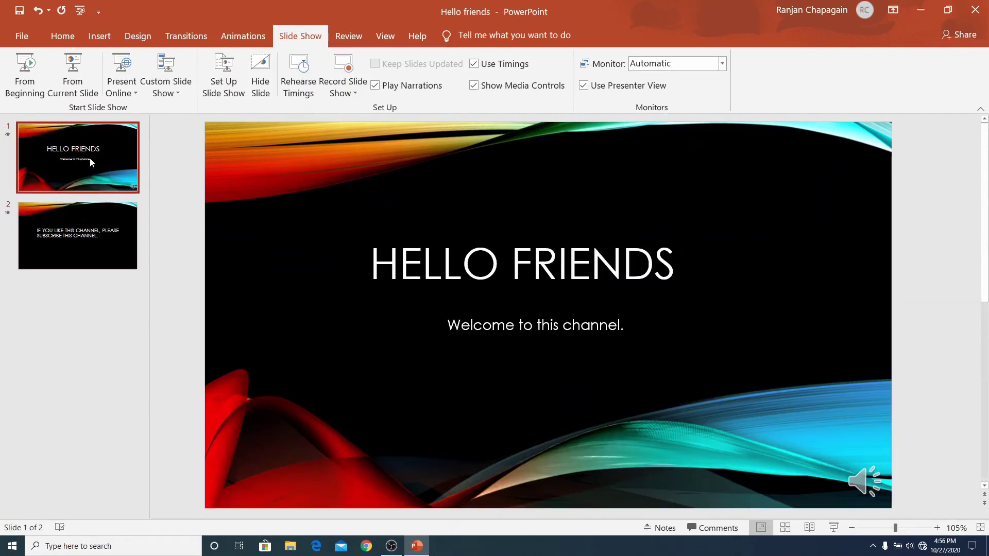
pyautogui.click(63, 36)
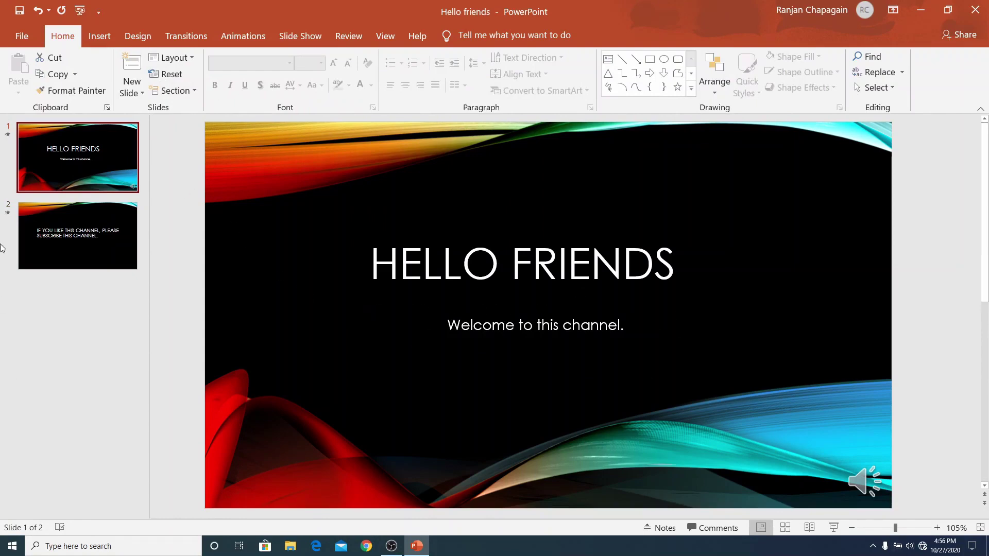
# Create a Standard (480p) video using recorded timings and narrations from File > Export
pyautogui.click(21, 39)
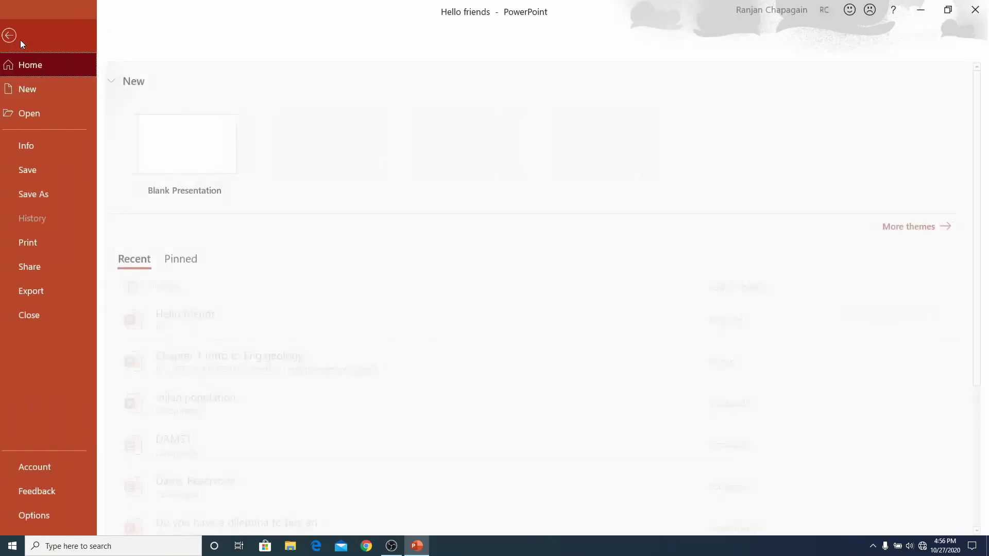
pyautogui.click(47, 294)
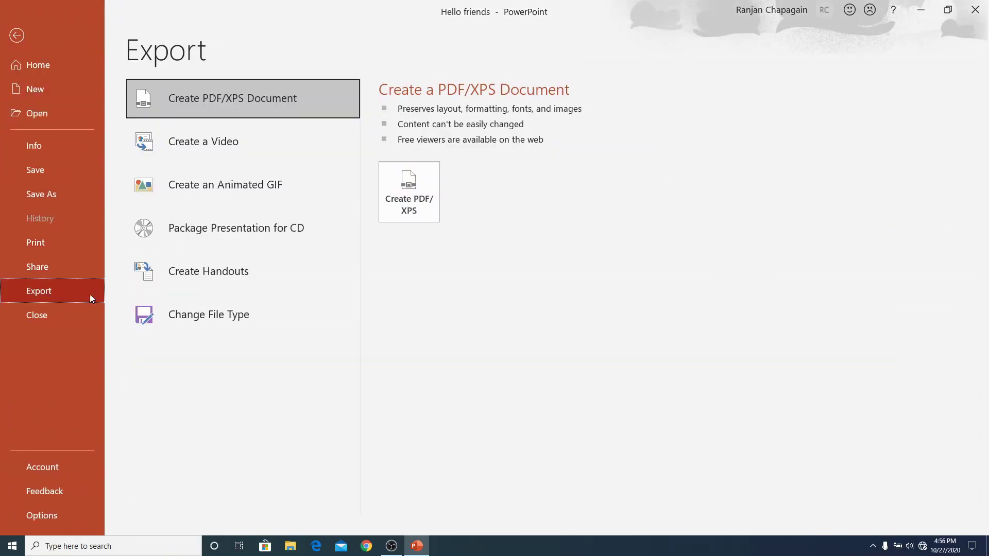
pyautogui.click(254, 149)
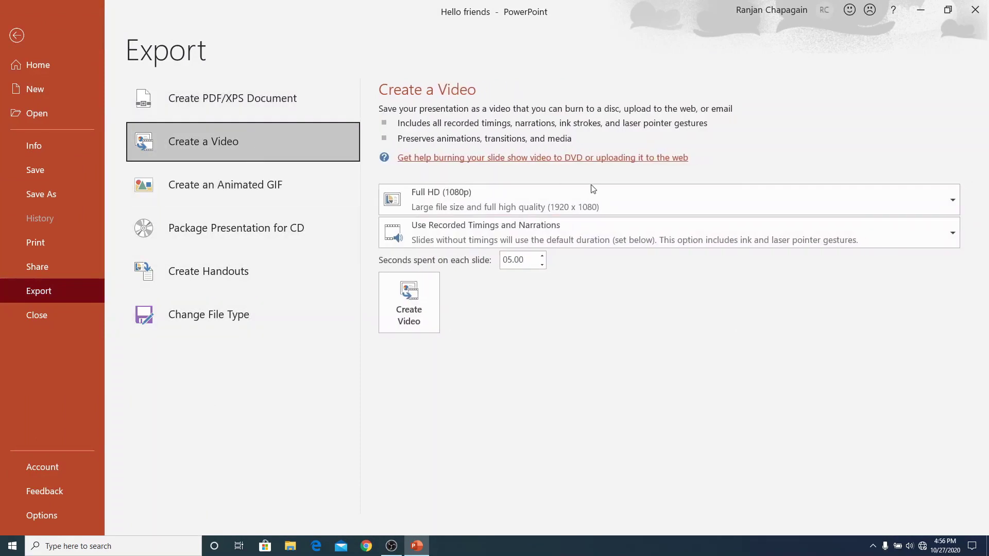
pyautogui.click(952, 203)
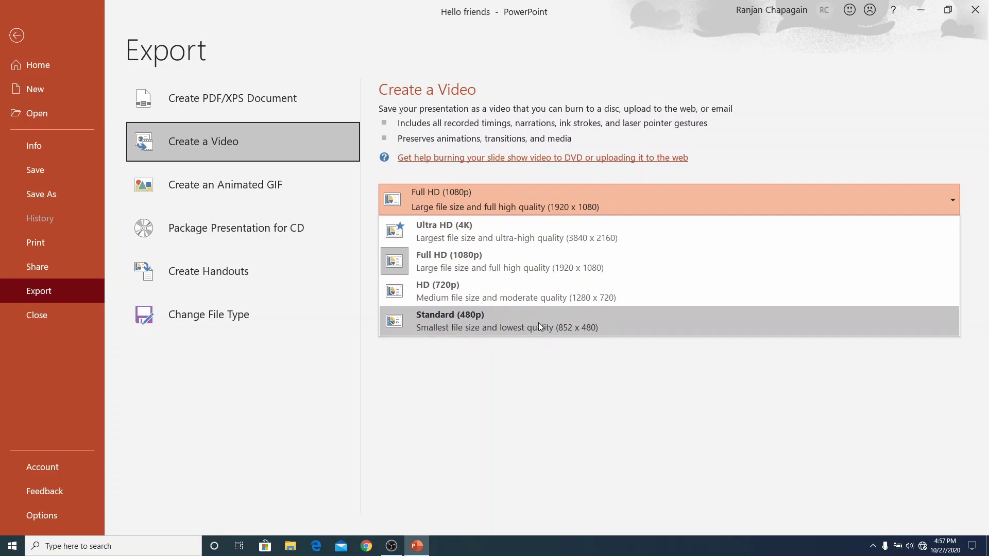
pyautogui.click(541, 322)
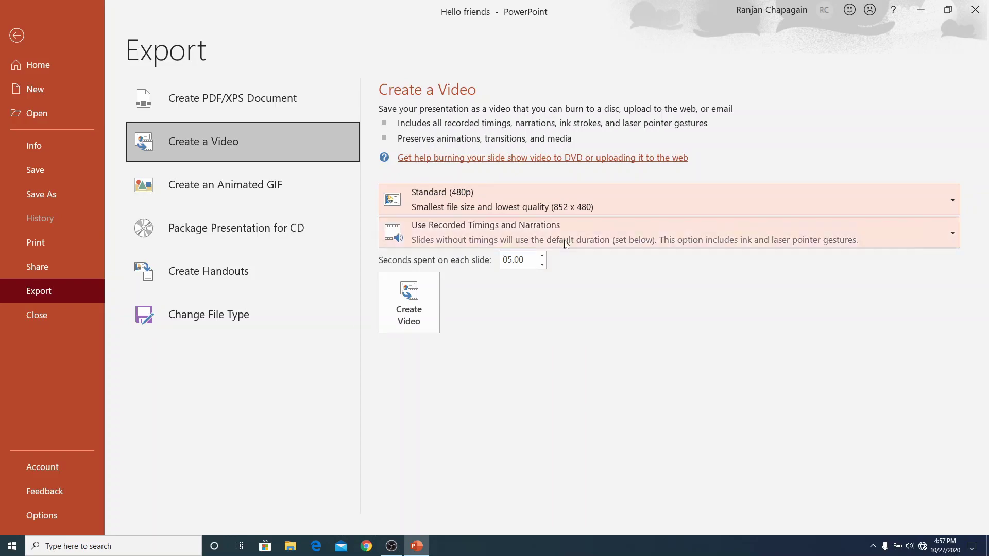
pyautogui.click(433, 309)
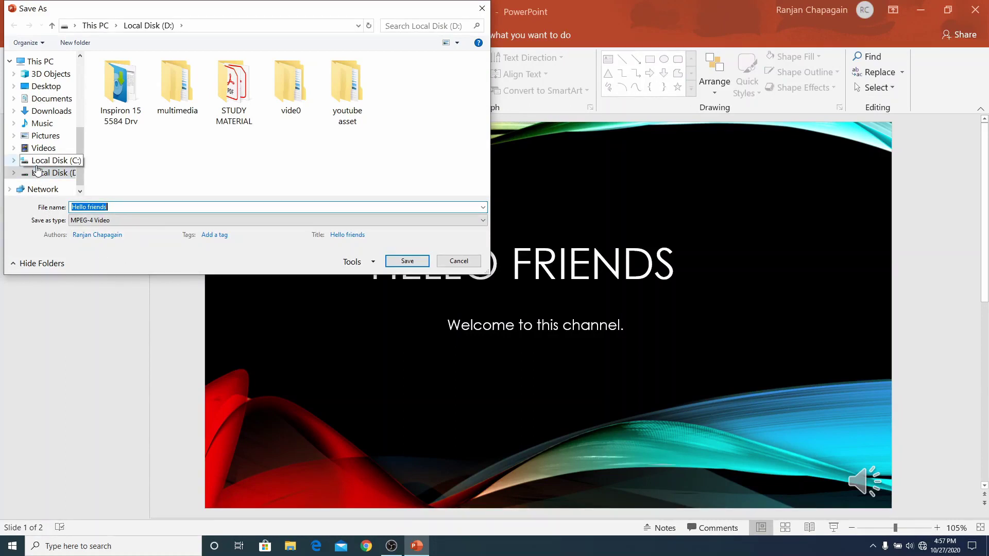
pyautogui.moveTo(47, 116)
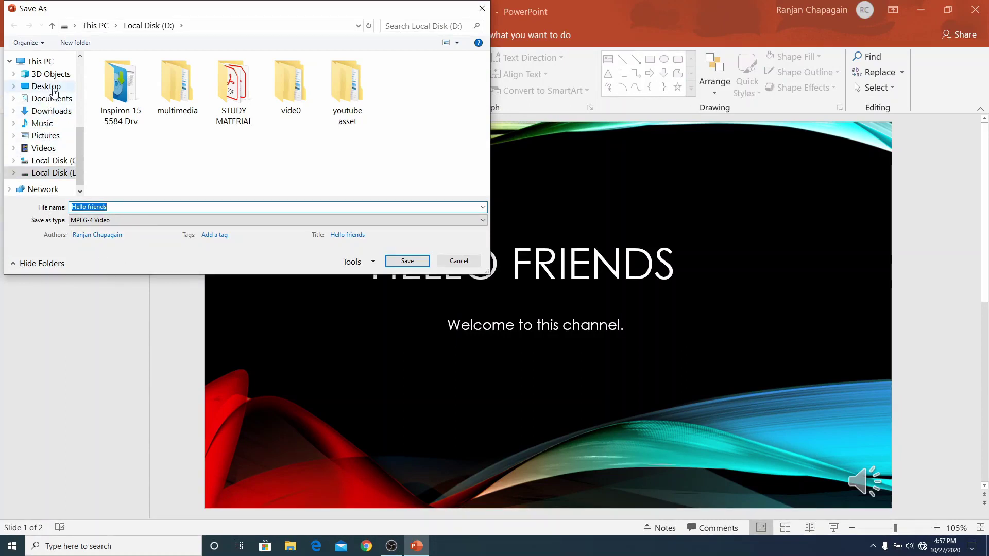
# Save the video to the Desktop as 'Hello friends' in MPEG-4 format
pyautogui.click(52, 89)
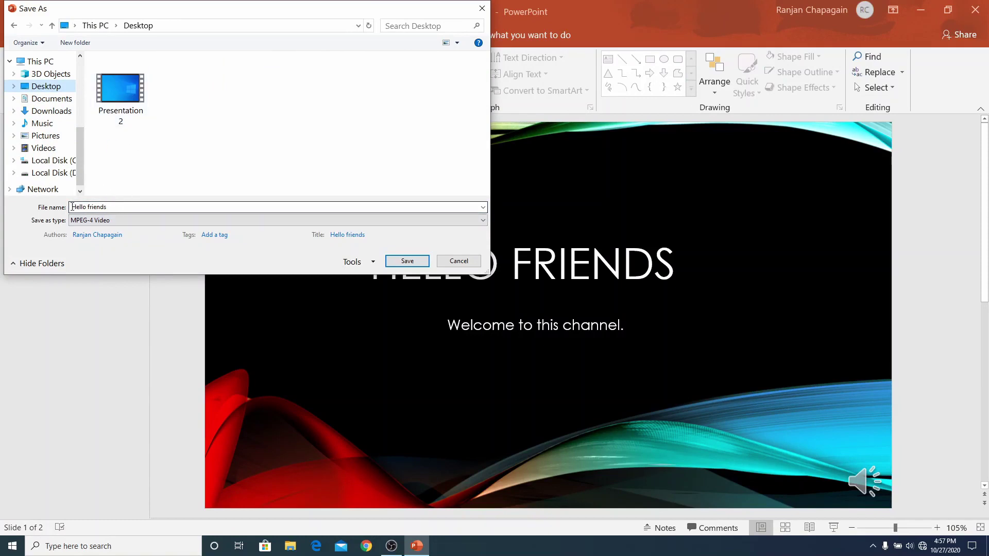
pyautogui.click(408, 261)
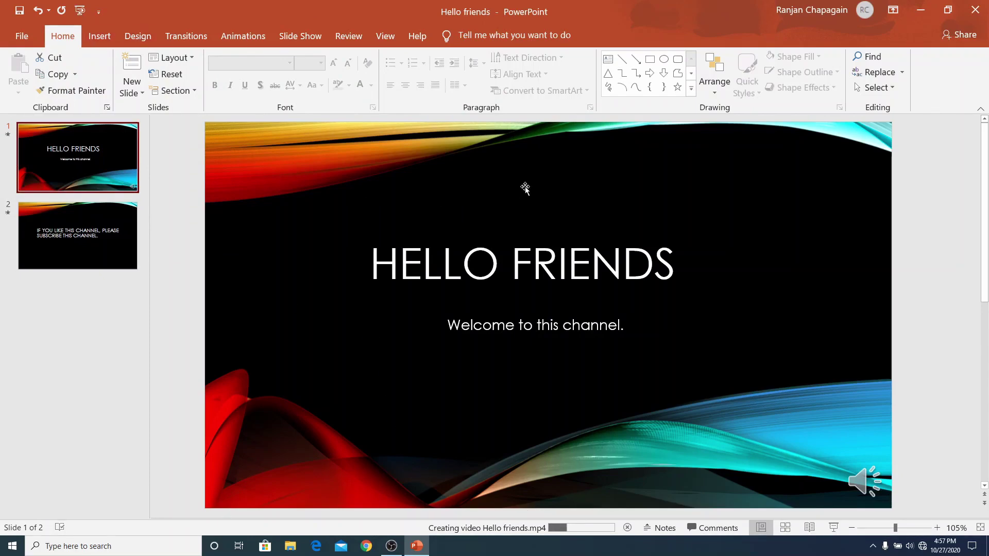
# Flip between slide 1 and slide 2 while the Hello friends.mp4 export renders
pyautogui.click(71, 262)
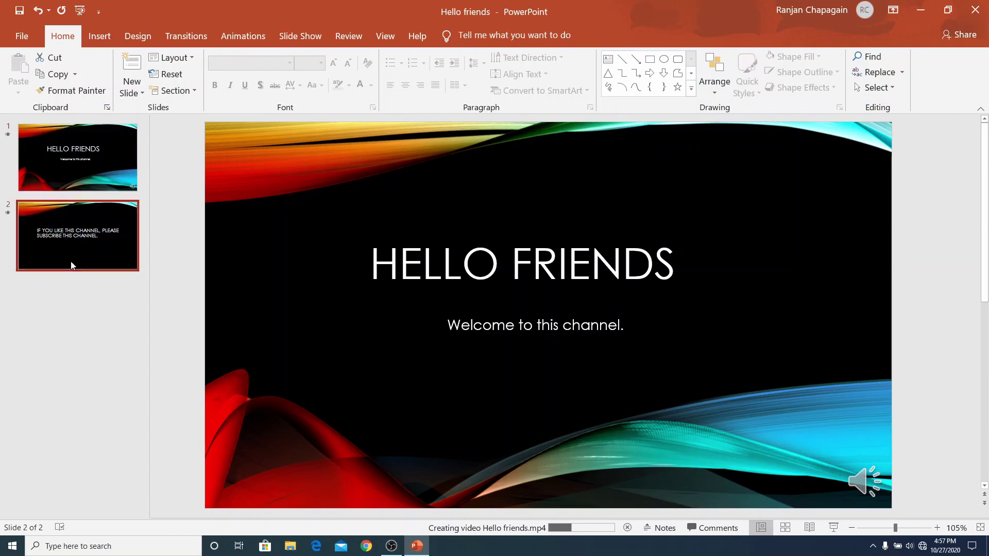
pyautogui.click(79, 164)
pyautogui.click(89, 232)
pyautogui.click(85, 172)
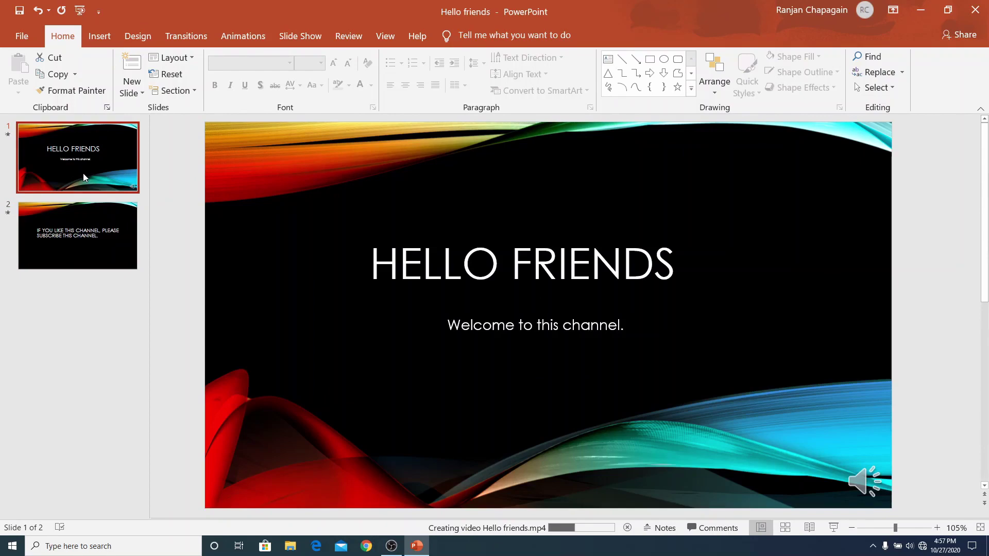
pyautogui.click(103, 232)
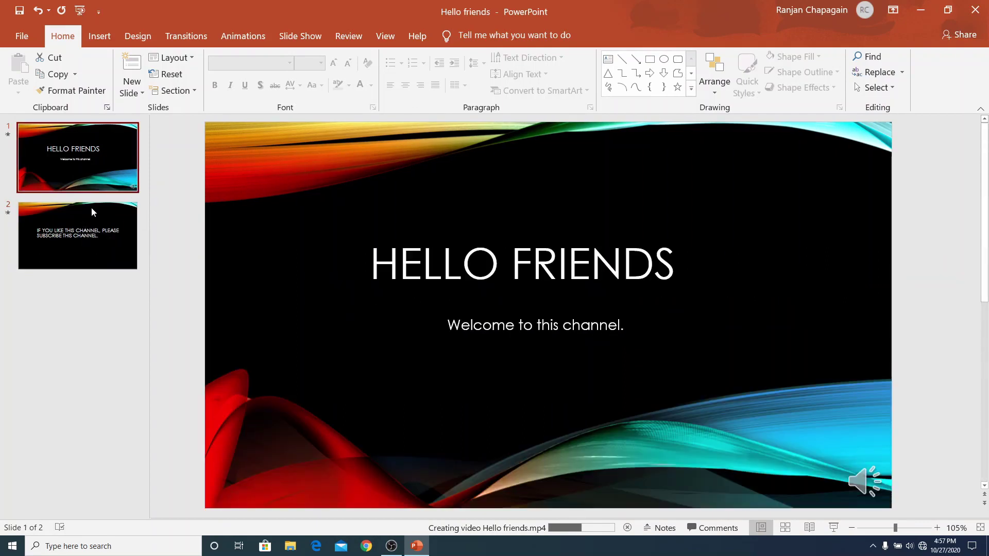
pyautogui.click(98, 174)
pyautogui.click(90, 216)
pyautogui.click(90, 156)
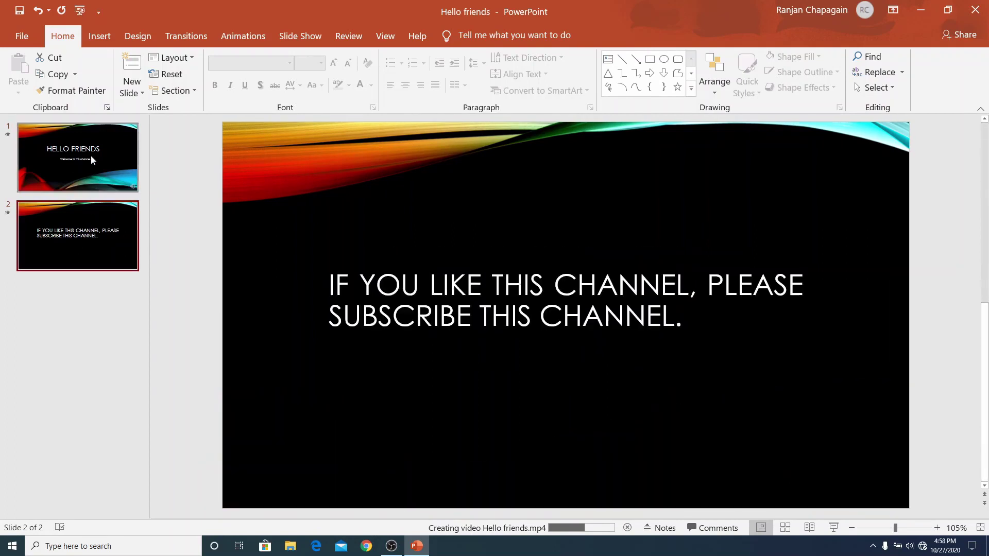
# Review the subscribe and HELLO FRIENDS slides once more, then minimize PowerPoint to the desktop
pyautogui.click(86, 203)
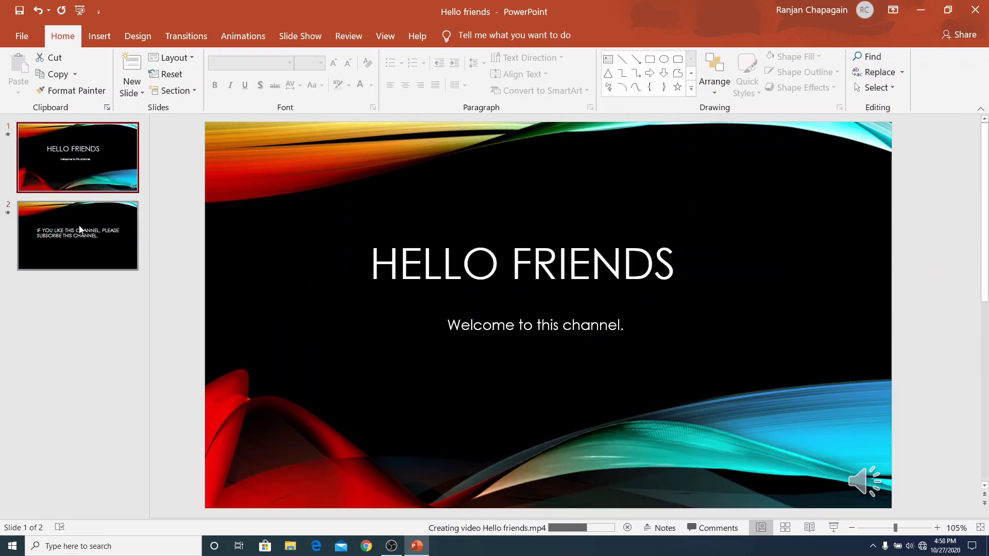
pyautogui.click(97, 172)
pyautogui.click(76, 233)
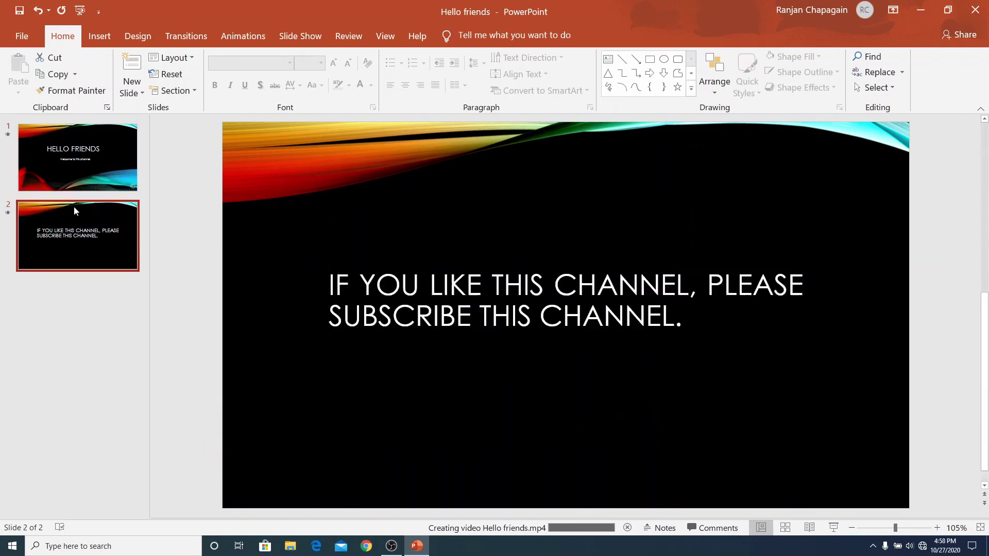
pyautogui.click(78, 178)
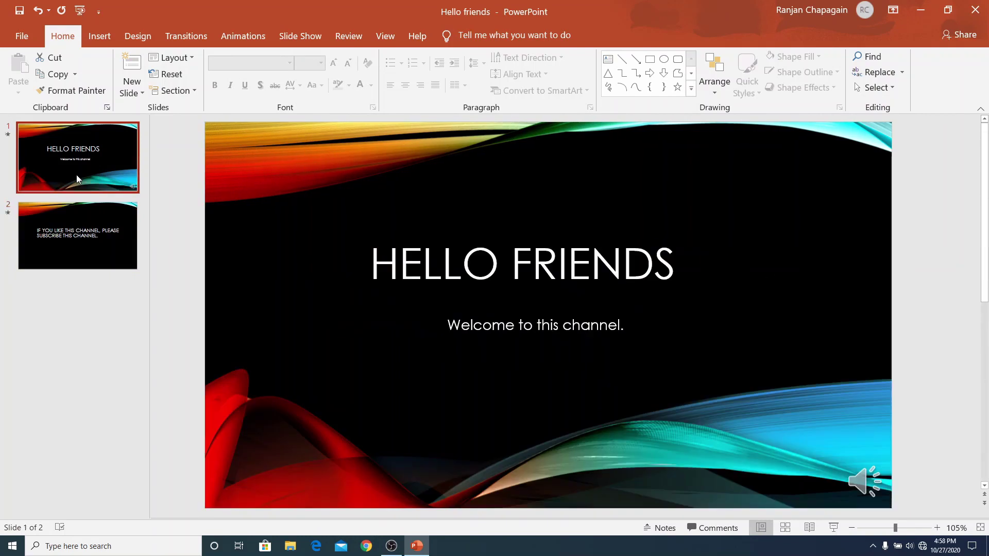
pyautogui.click(86, 236)
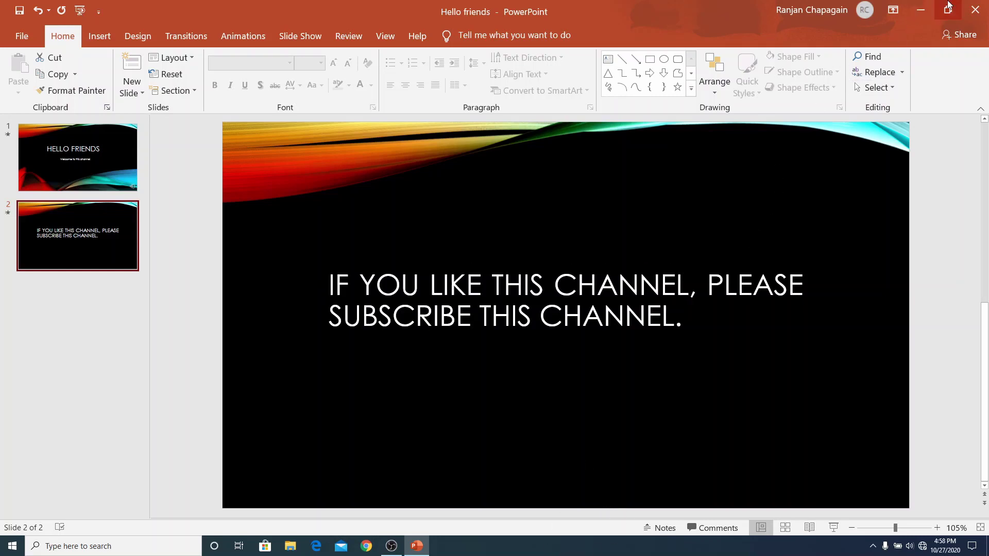
pyautogui.click(931, 11)
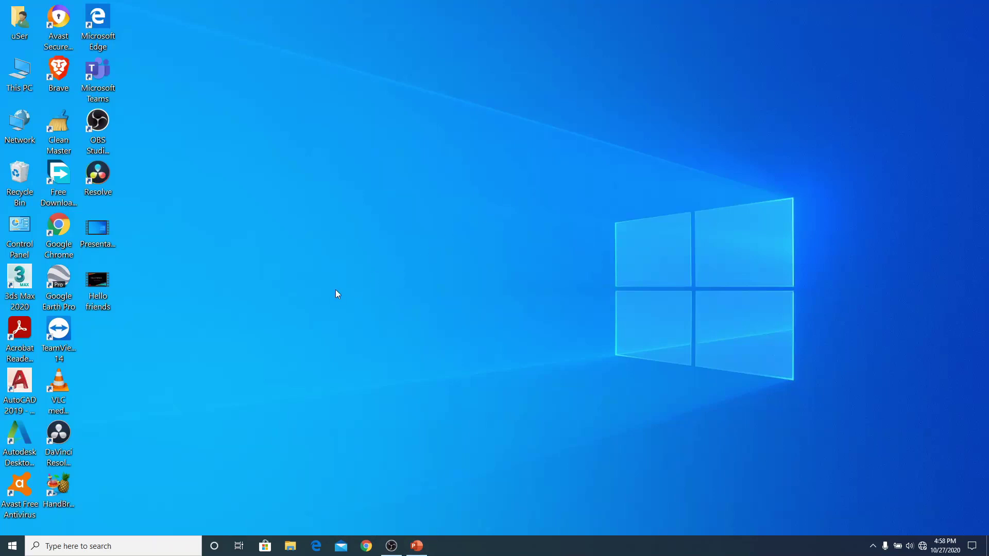
# Open the Hello friends video, mute it, pause, and return to the start
pyautogui.doubleClick(103, 283)
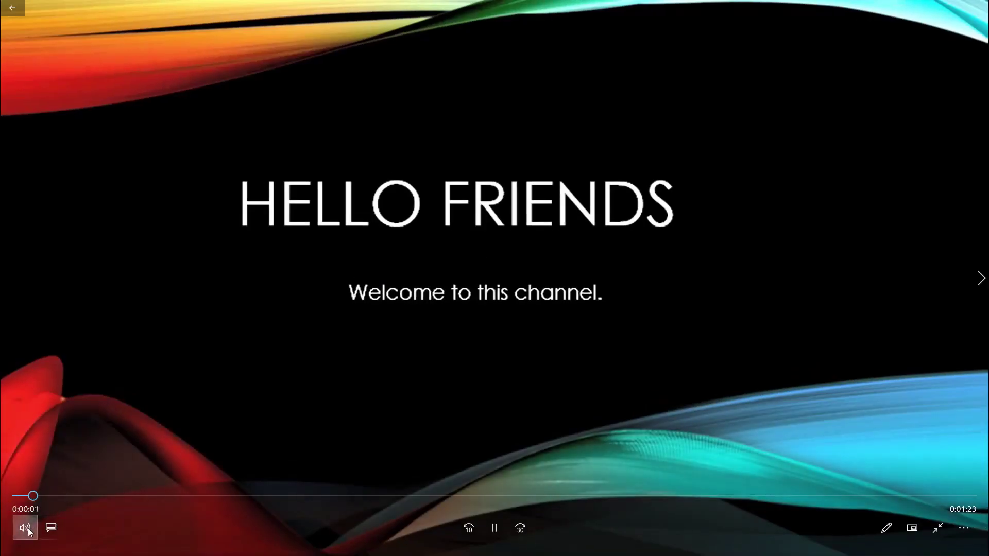
pyautogui.click(28, 527)
pyautogui.click(20, 494)
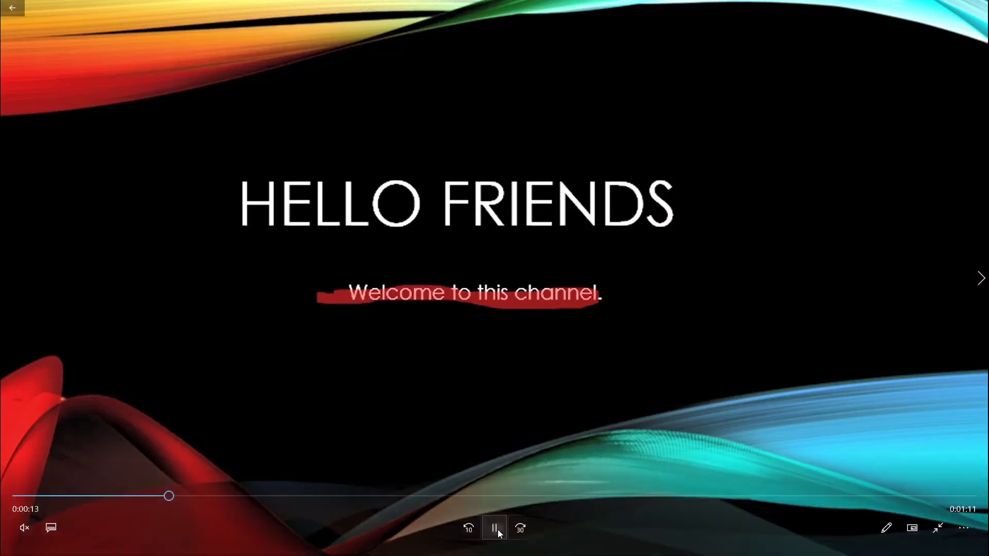
pyautogui.click(499, 534)
pyautogui.click(31, 495)
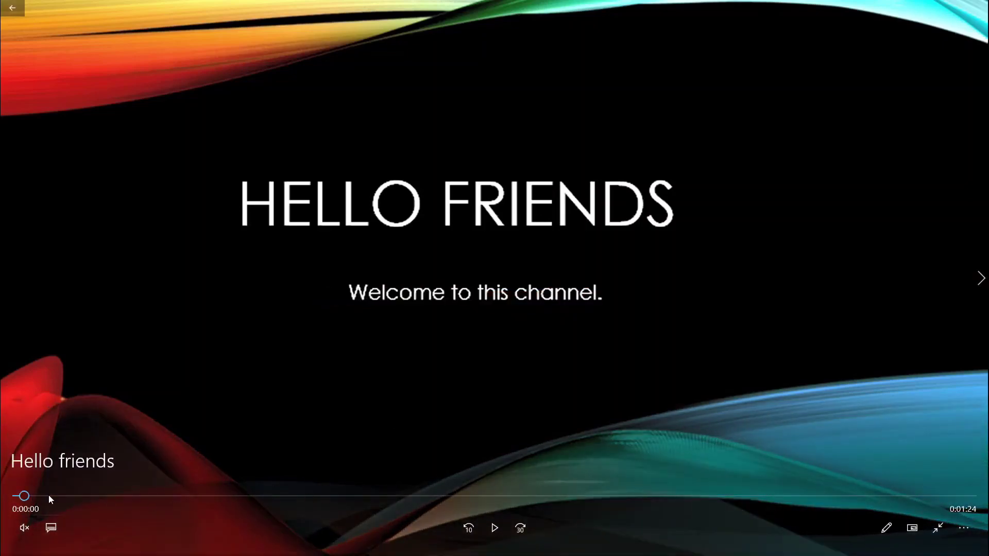
# Unmute the video, raise the volume from 29 to 100, and play from the beginning
pyautogui.click(25, 528)
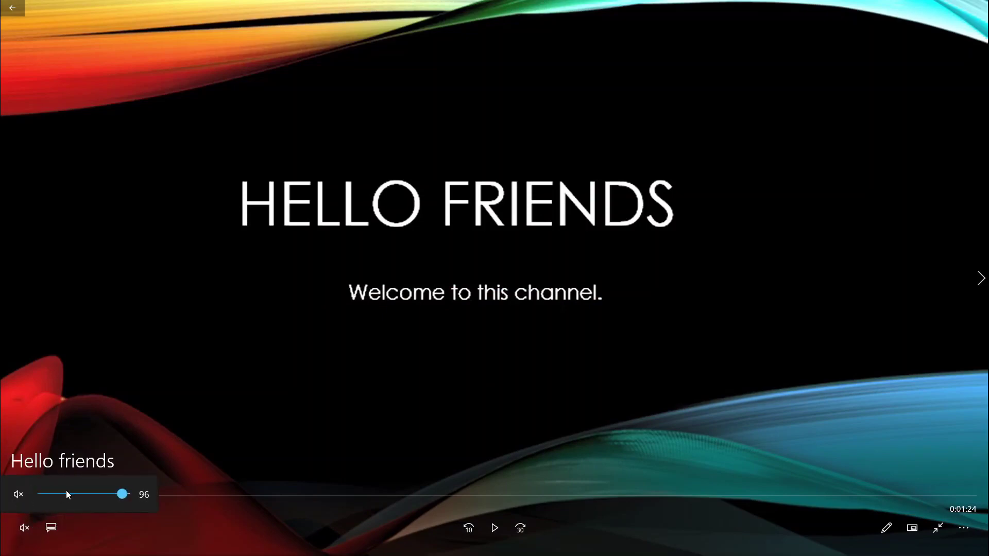
pyautogui.click(67, 494)
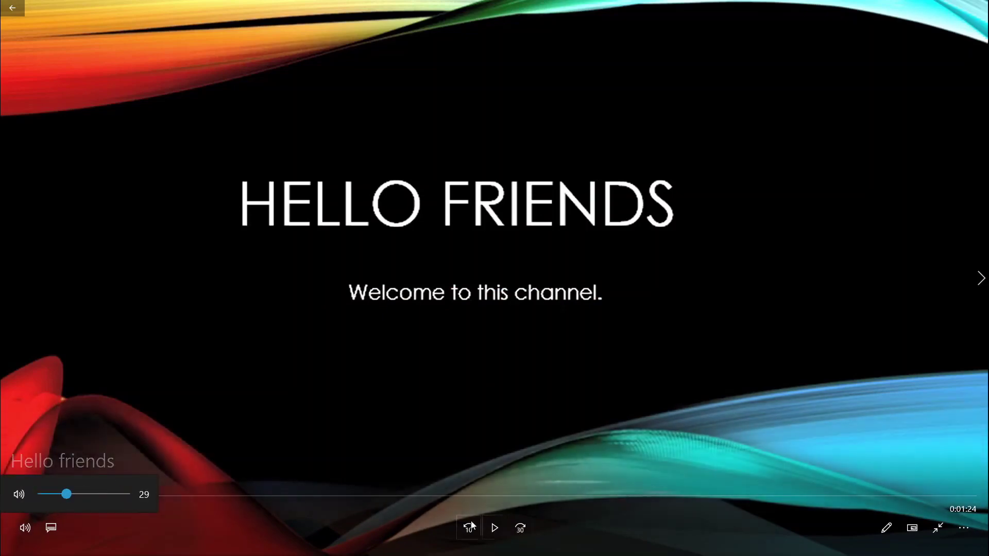
pyautogui.click(127, 494)
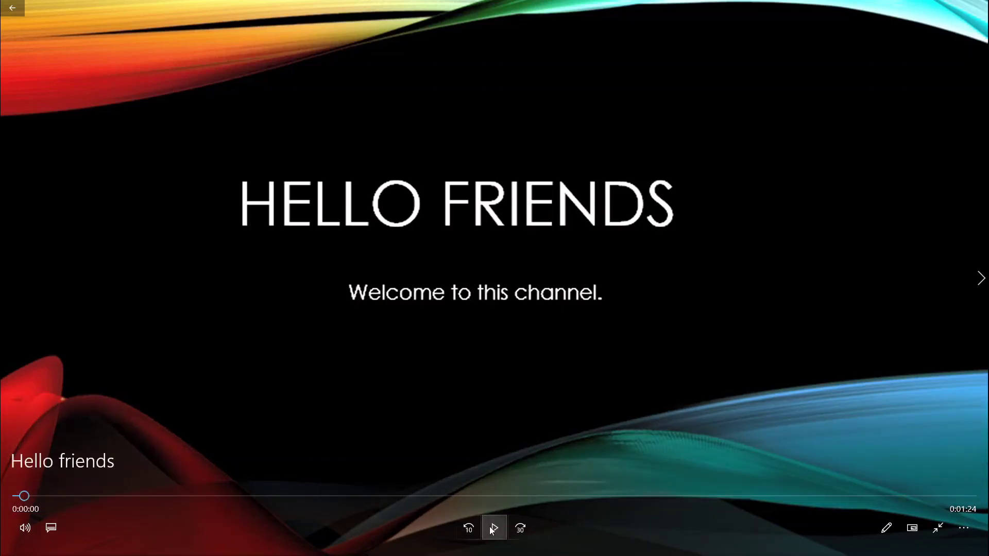
pyautogui.click(493, 528)
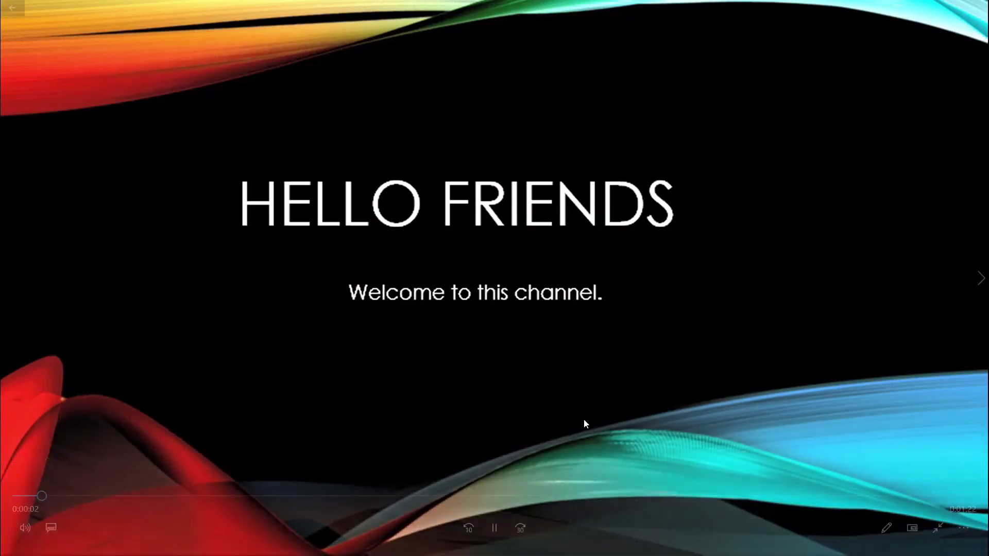
# Seek through the video to 0:00:08, the second slide, 0:01:06 and back to 0:00:09, pause at 0:00:11, then close the player
pyautogui.click(115, 496)
pyautogui.click(146, 496)
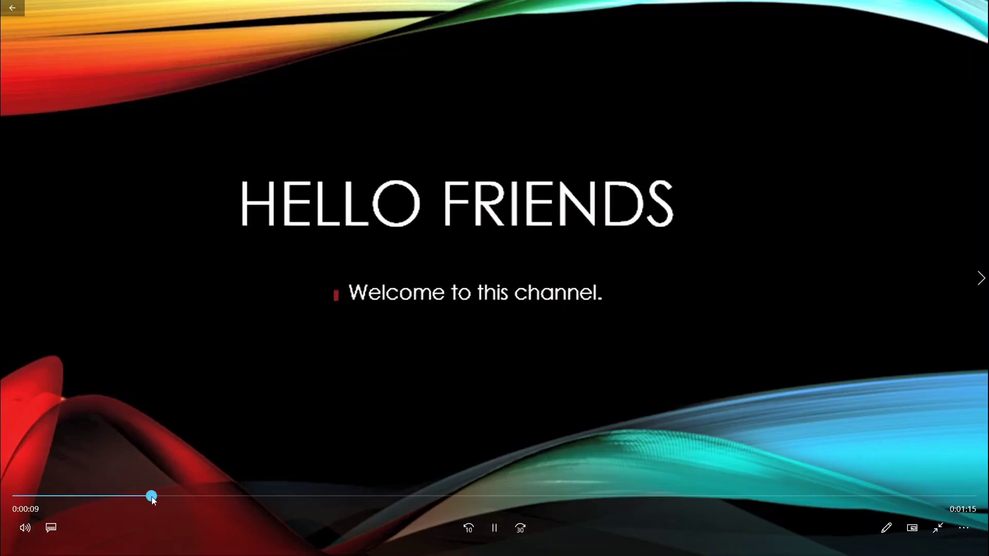
pyautogui.click(208, 496)
pyautogui.click(307, 496)
pyautogui.click(773, 496)
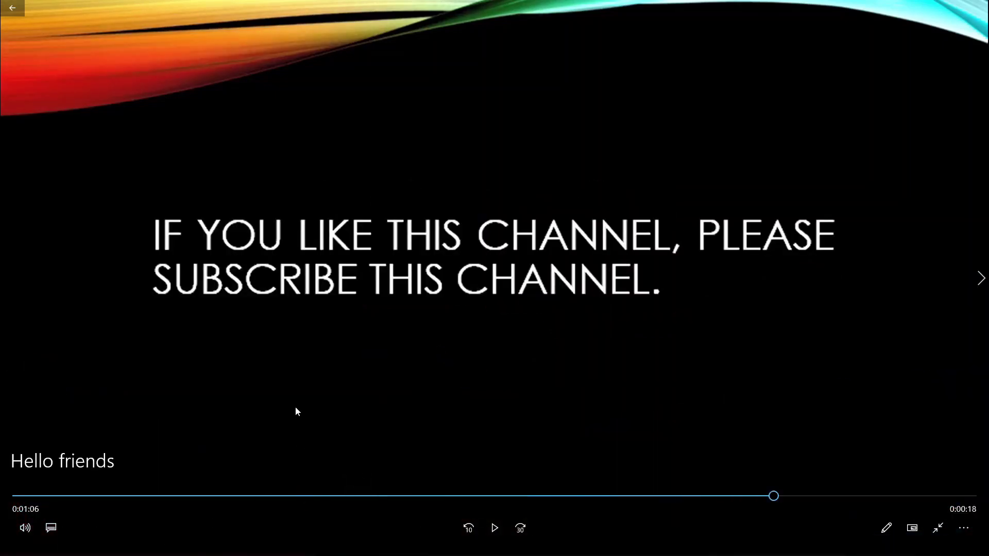
pyautogui.click(123, 496)
pyautogui.click(494, 528)
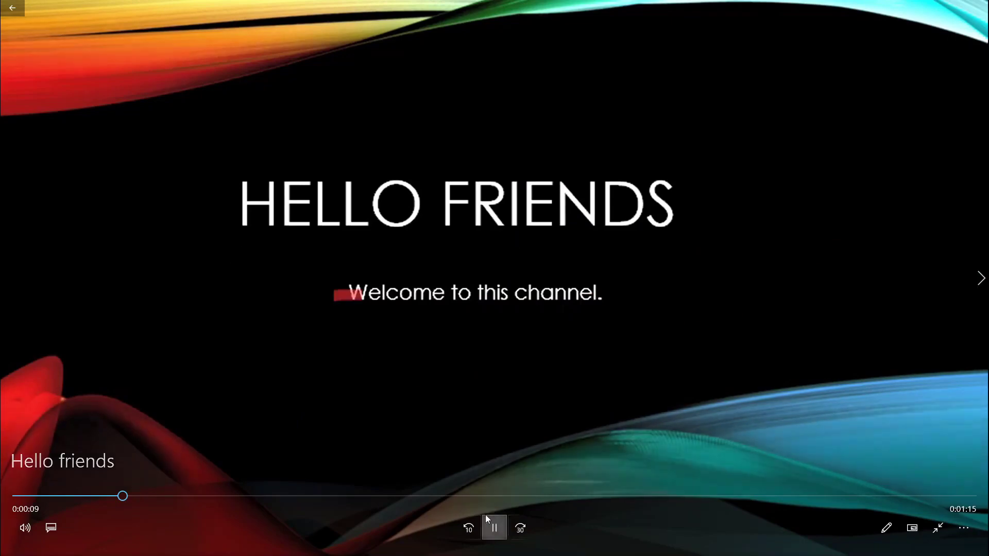
pyautogui.click(494, 528)
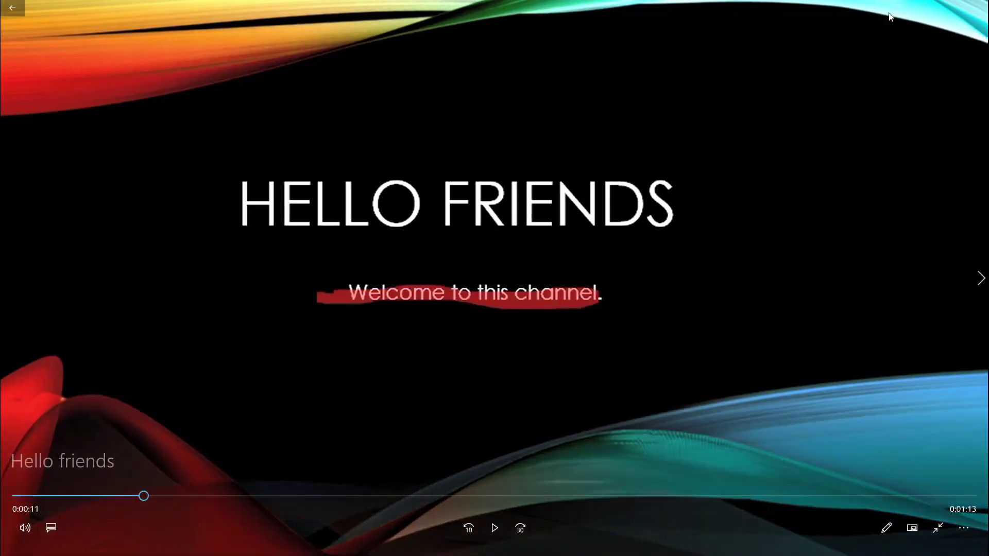
pyautogui.click(984, 7)
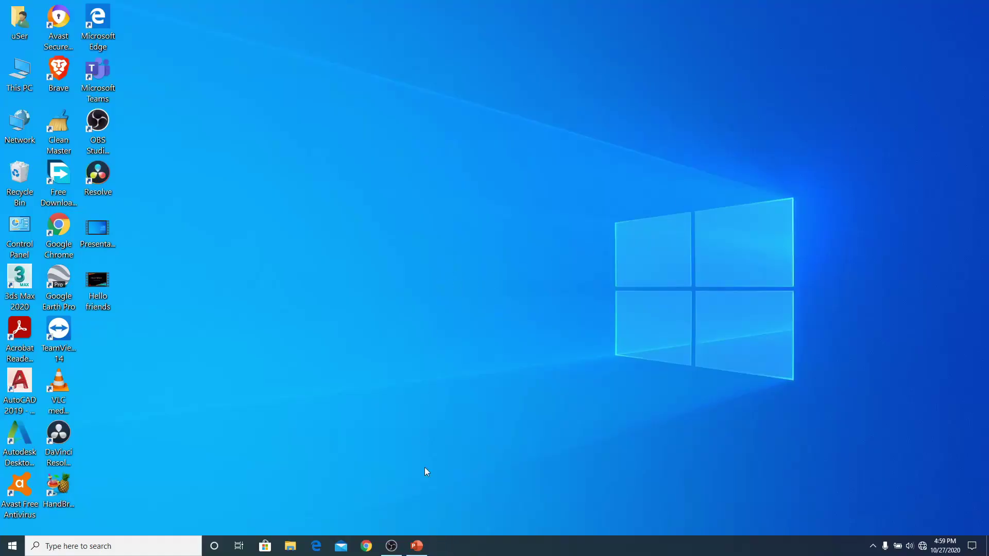